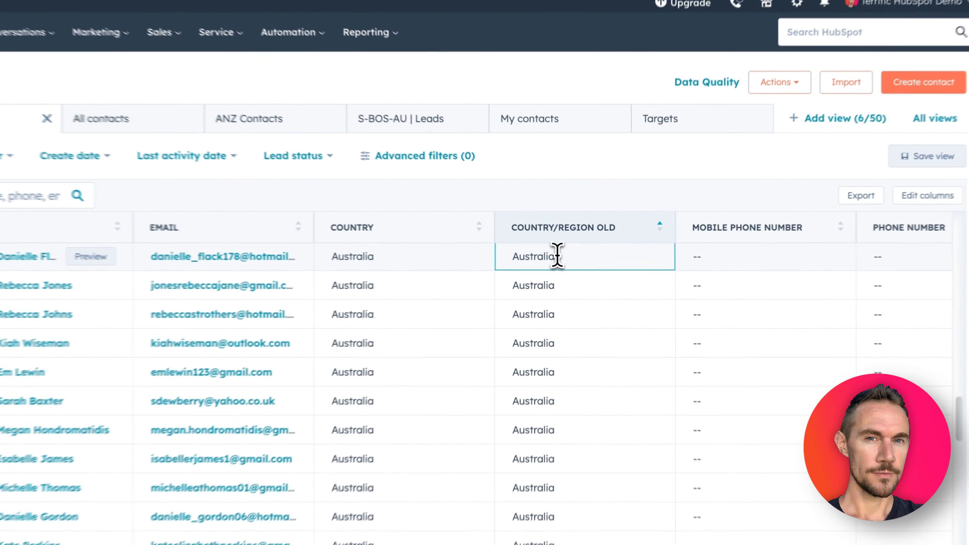
Open the Country/Region Old cells of the first few contacts to examine their free-text field type
{"action": "left_click_drag", "start_coordinate": [575, 257], "coordinate": [545, 257]}
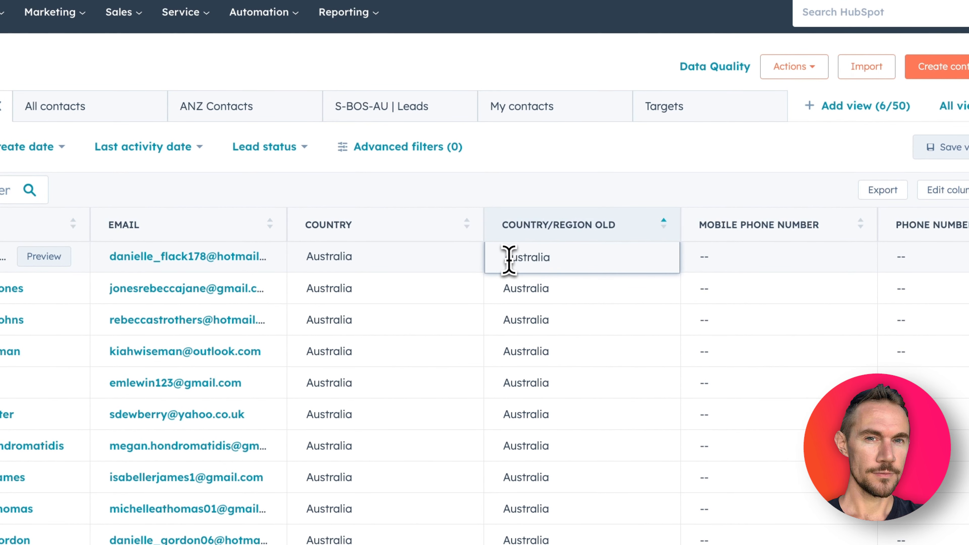
{"action": "left_click", "coordinate": [569, 288]}
{"action": "left_click", "coordinate": [573, 320]}
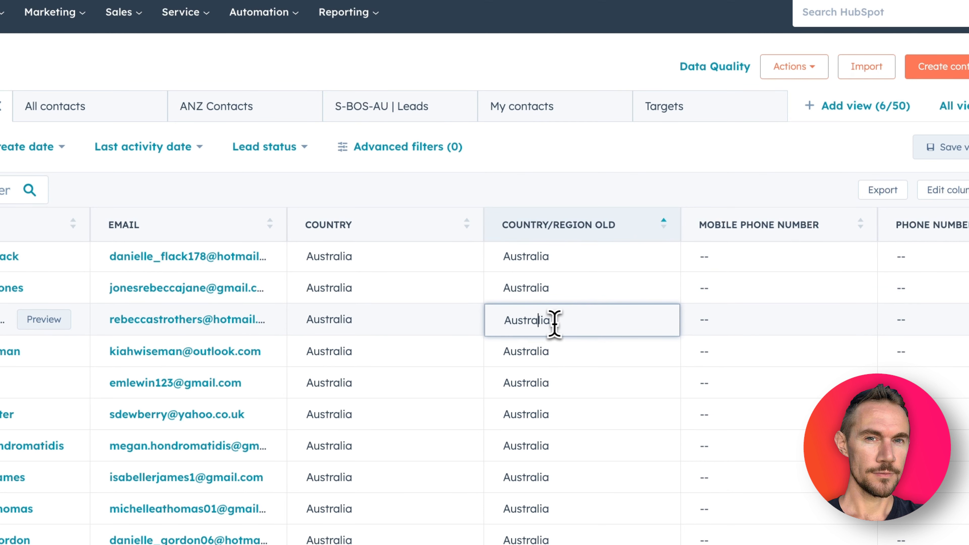
{"action": "left_click", "coordinate": [554, 289]}
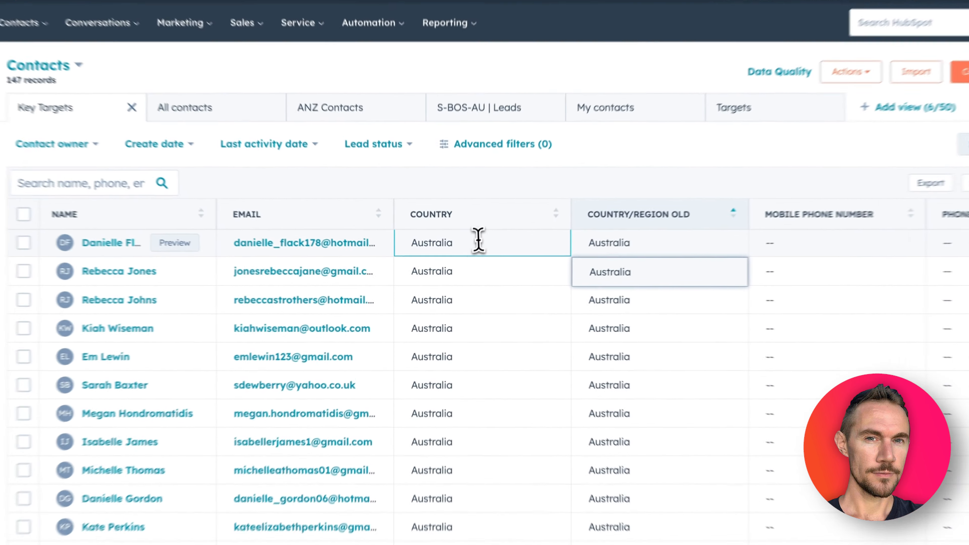
Open the first contact's Country cell and browse its dropdown options, closing the list without picking a value
{"action": "left_click", "coordinate": [475, 257]}
{"action": "scroll", "coordinate": [477, 390], "scroll_direction": "down", "scroll_amount": 3}
{"action": "scroll", "coordinate": [478, 397], "scroll_direction": "up", "scroll_amount": 3}
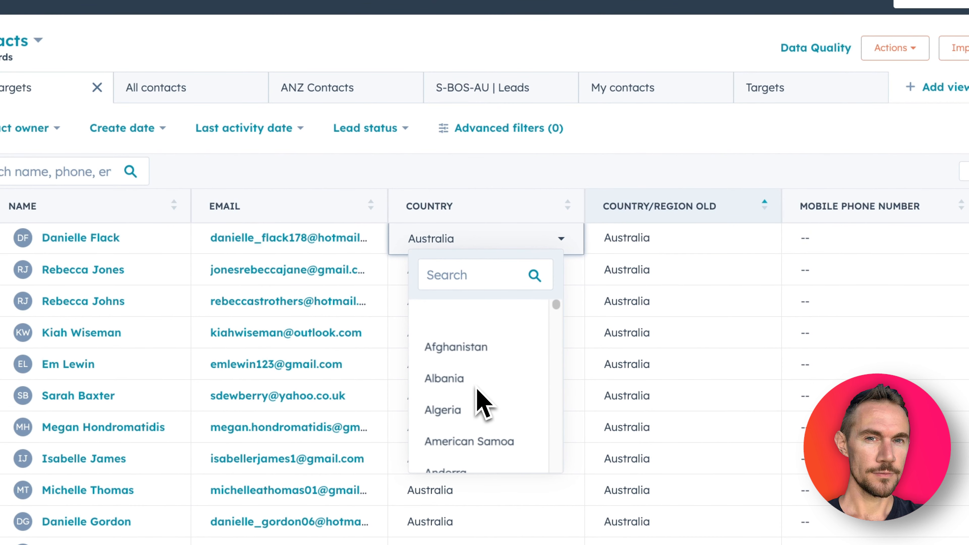
{"action": "scroll", "coordinate": [479, 399], "scroll_direction": "down", "scroll_amount": 3}
{"action": "scroll", "coordinate": [480, 399], "scroll_direction": "up", "scroll_amount": 3}
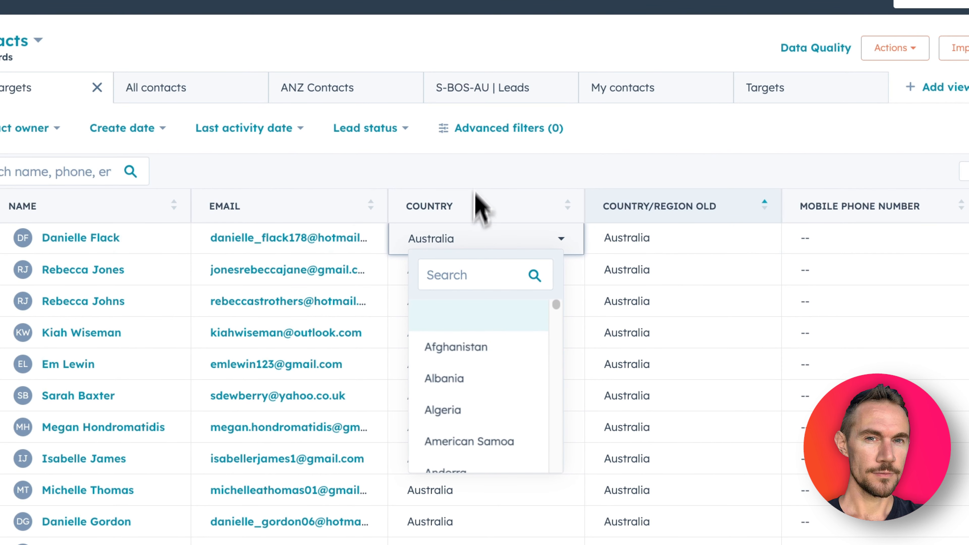
{"action": "left_click", "coordinate": [474, 164]}
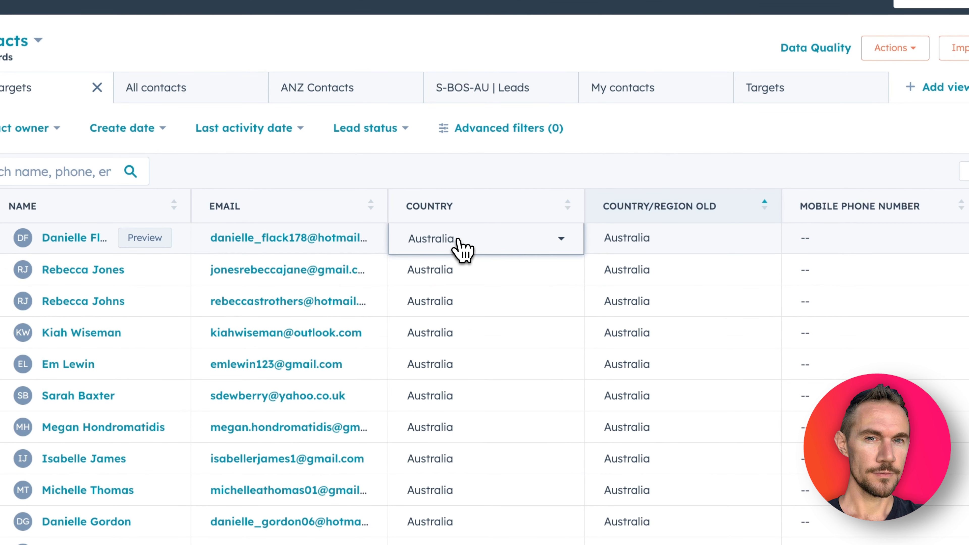
{"action": "left_click", "coordinate": [463, 250]}
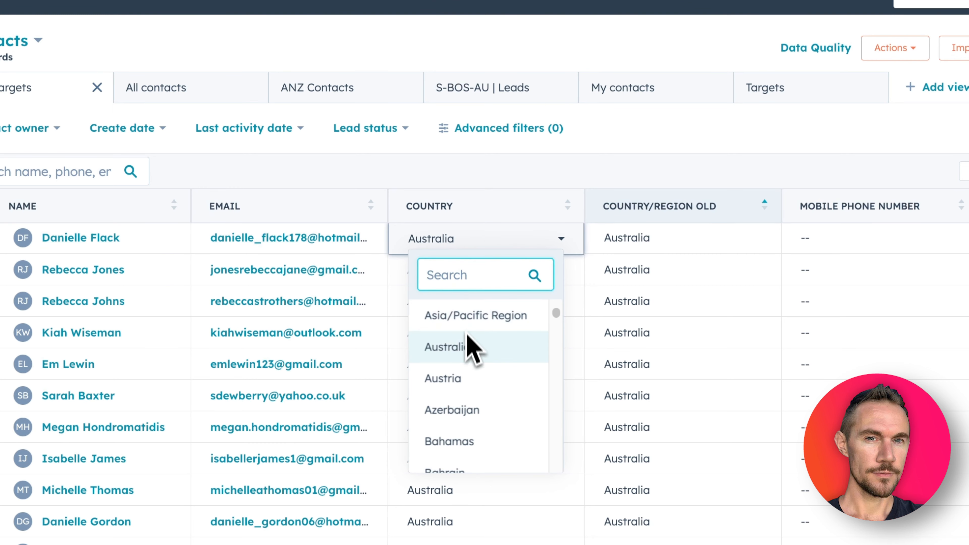
{"action": "scroll", "coordinate": [470, 344], "scroll_direction": "down", "scroll_amount": 2}
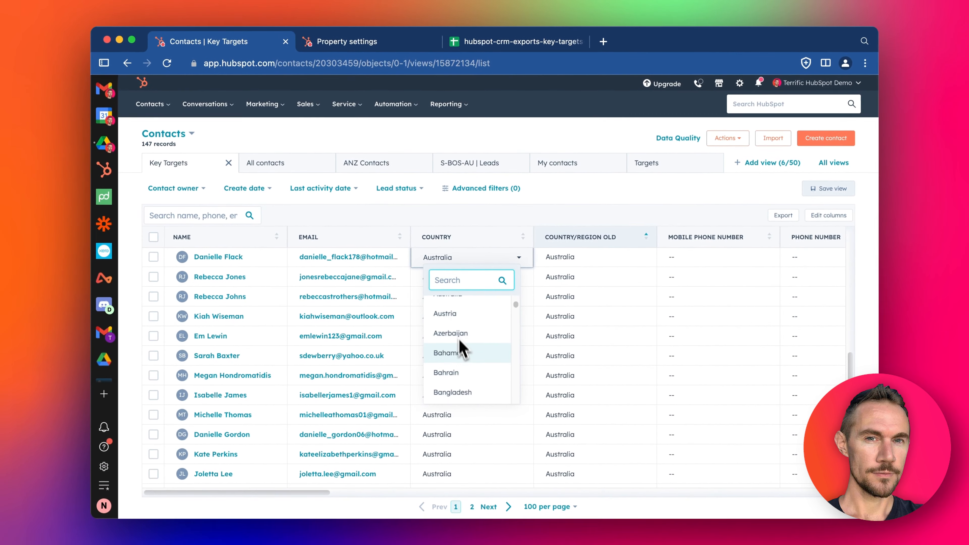
{"action": "scroll", "coordinate": [463, 357], "scroll_direction": "down", "scroll_amount": 2}
{"action": "scroll", "coordinate": [462, 353], "scroll_direction": "down", "scroll_amount": 3}
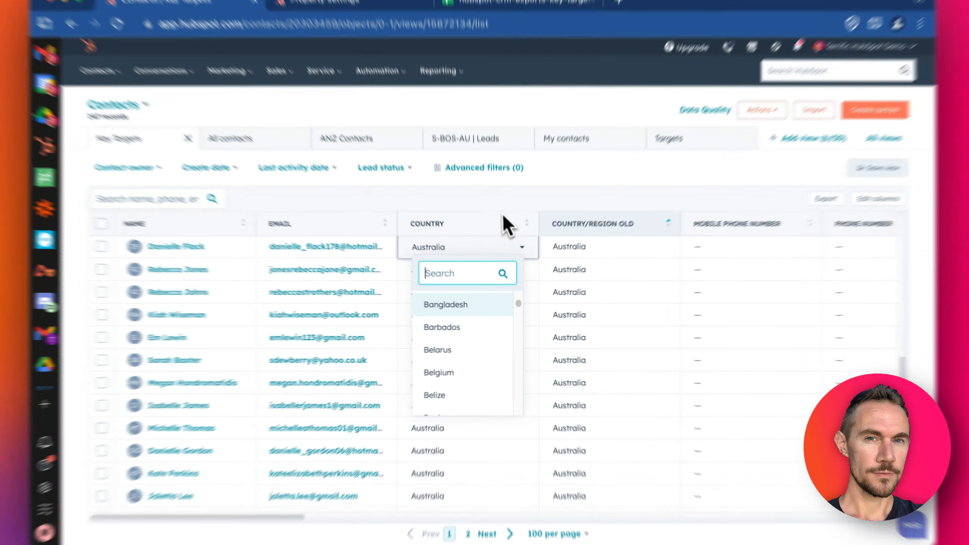
{"action": "left_click", "coordinate": [501, 225]}
Compare Country with Country/Region Old down the contact list and check the Country dropdown of the first United Kingdom contact
{"action": "scroll", "coordinate": [493, 420], "scroll_direction": "down", "scroll_amount": 15}
{"action": "scroll", "coordinate": [492, 420], "scroll_direction": "up", "scroll_amount": 10}
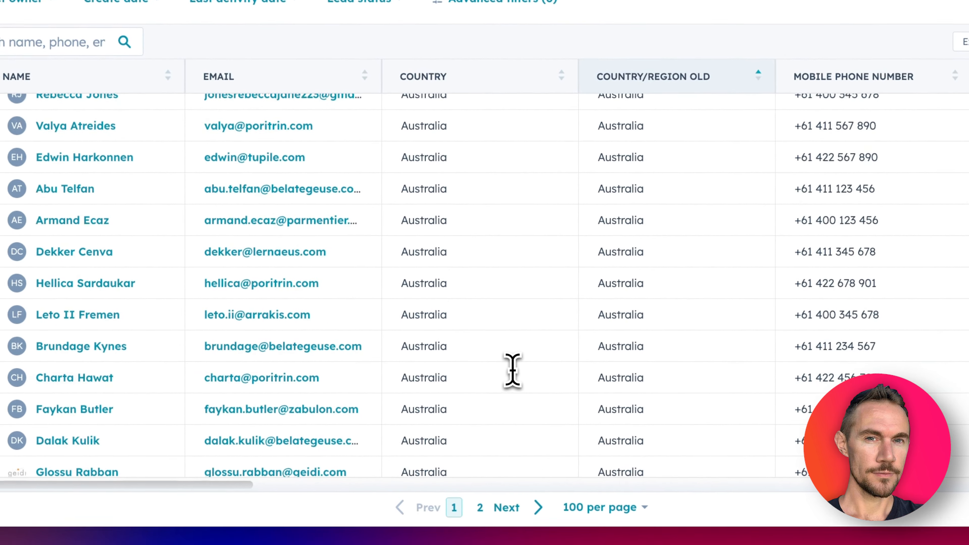
{"action": "scroll", "coordinate": [468, 277], "scroll_direction": "down", "scroll_amount": 5}
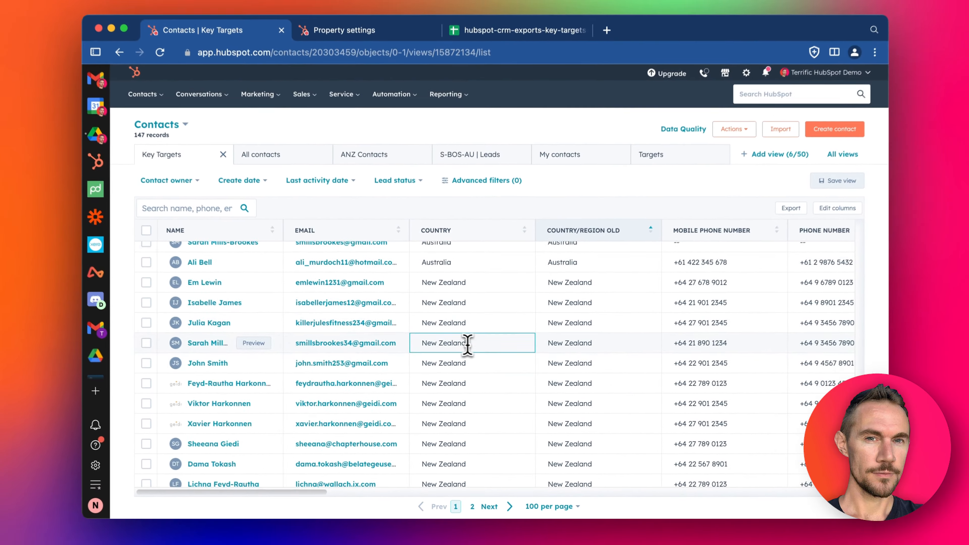
{"action": "scroll", "coordinate": [468, 343], "scroll_direction": "down", "scroll_amount": 10}
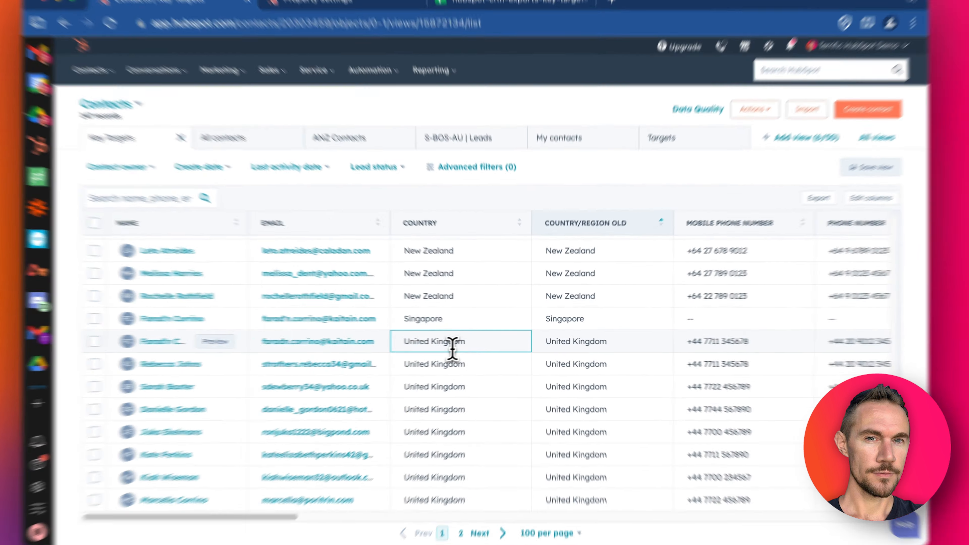
{"action": "left_click", "coordinate": [450, 340]}
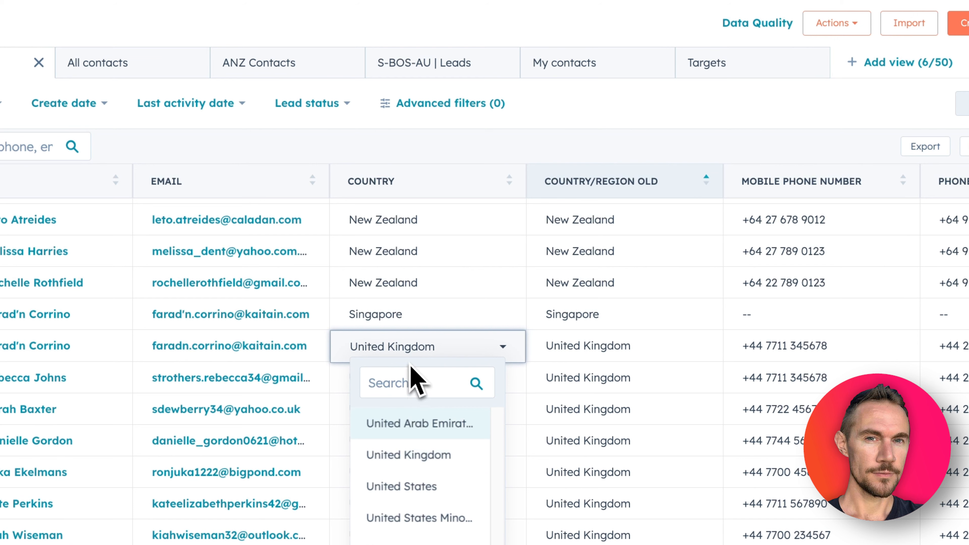
{"action": "left_click", "coordinate": [410, 350]}
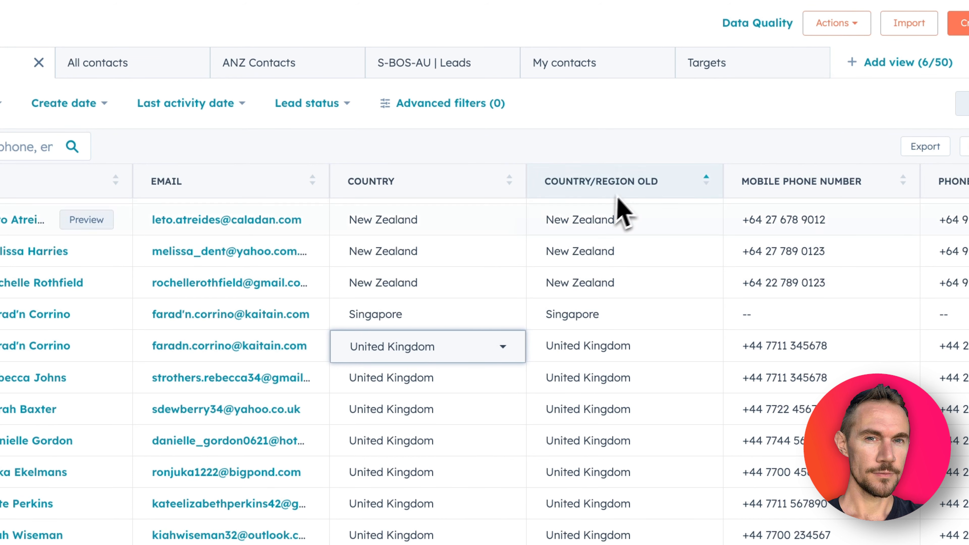
Compare the text cells in Country/Region Old with the dropdown cells in Country for the New Zealand contacts
{"action": "left_click", "coordinate": [615, 225]}
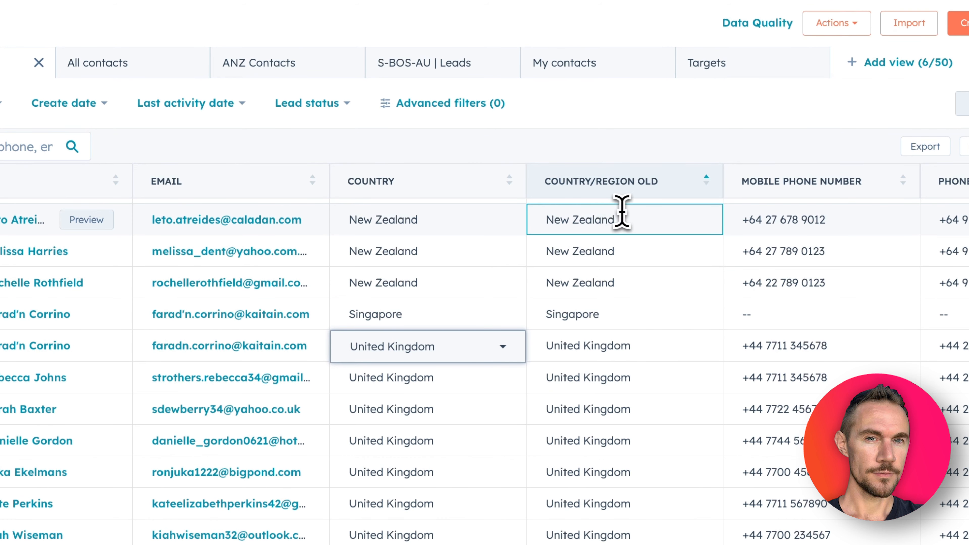
{"action": "left_click", "coordinate": [600, 218]}
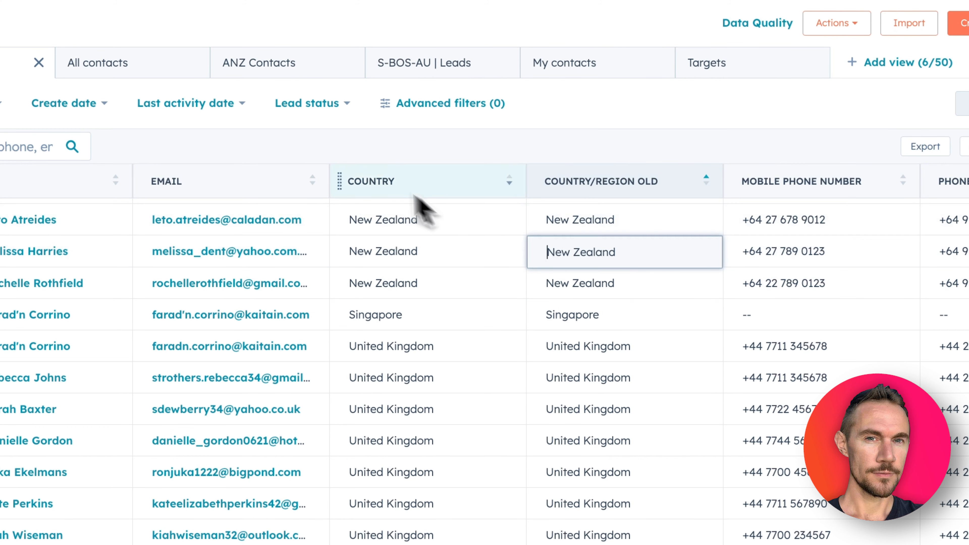
{"action": "left_click", "coordinate": [385, 219]}
{"action": "left_click", "coordinate": [414, 226]}
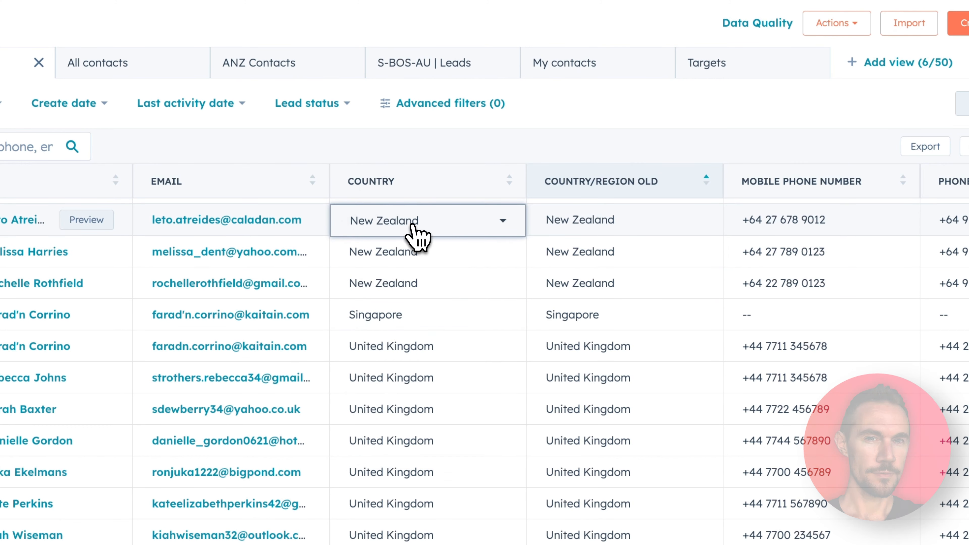
{"action": "left_click", "coordinate": [562, 217]}
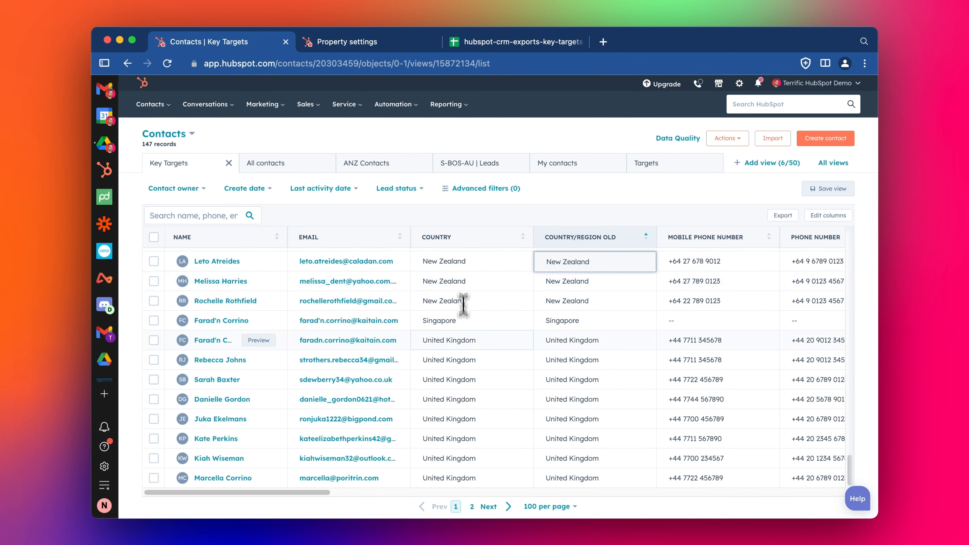
{"action": "left_click", "coordinate": [454, 281]}
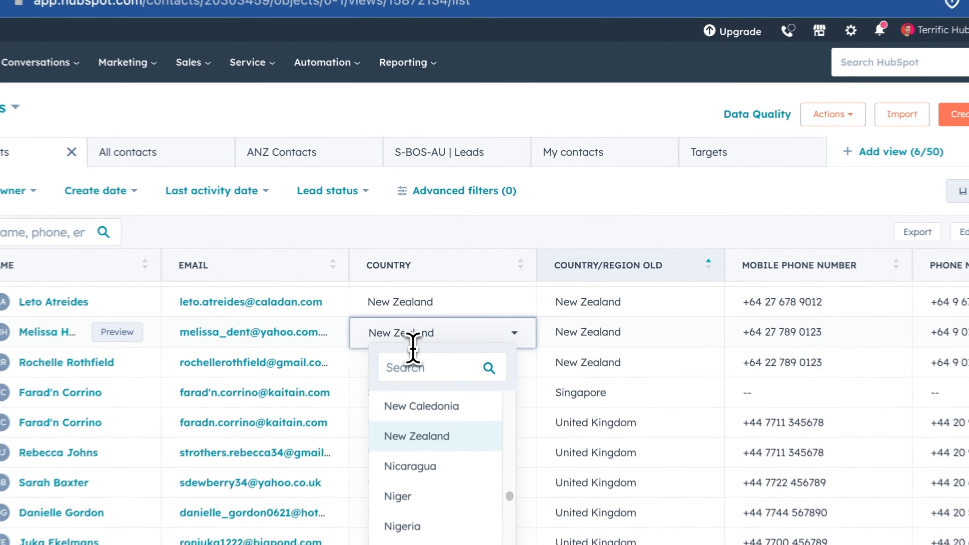
{"action": "left_click", "coordinate": [460, 281]}
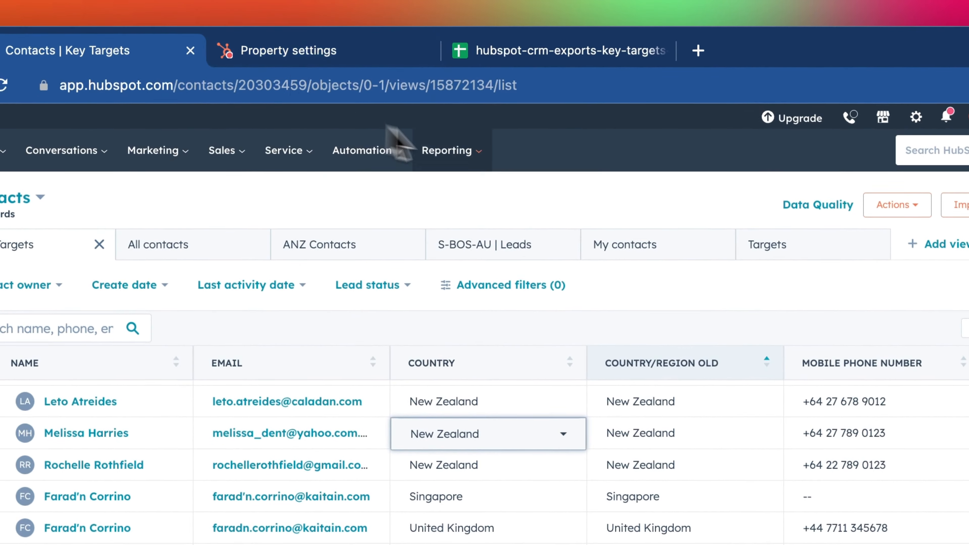
Open the account's property settings and check the object choices, staying on Contact properties
{"action": "left_click", "coordinate": [915, 117]}
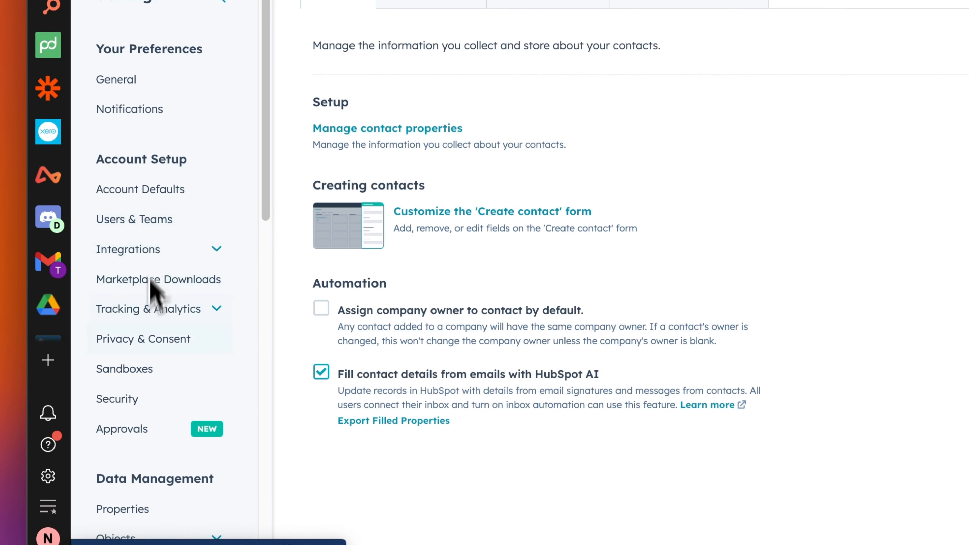
{"action": "scroll", "coordinate": [160, 420], "scroll_direction": "down", "scroll_amount": 1}
{"action": "left_click", "coordinate": [148, 471]}
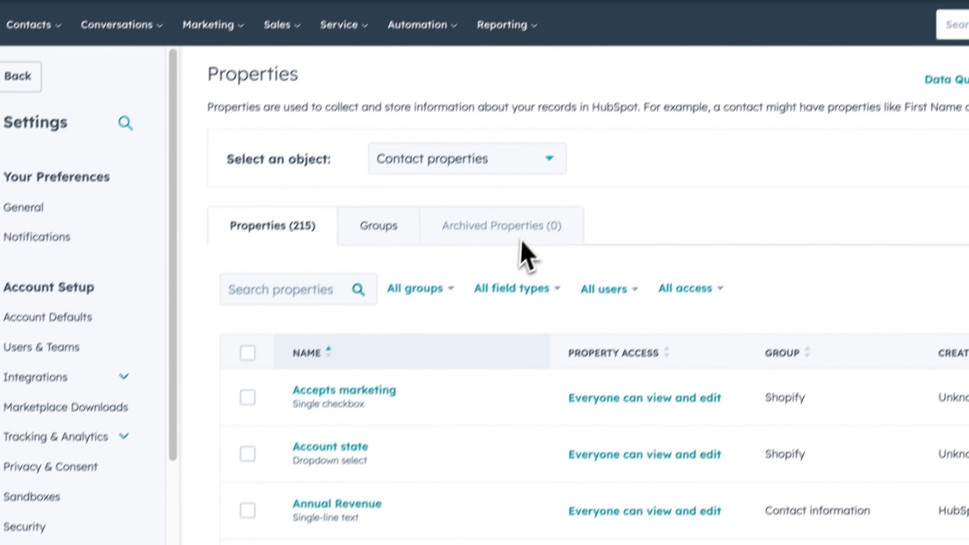
{"action": "left_click", "coordinate": [430, 166]}
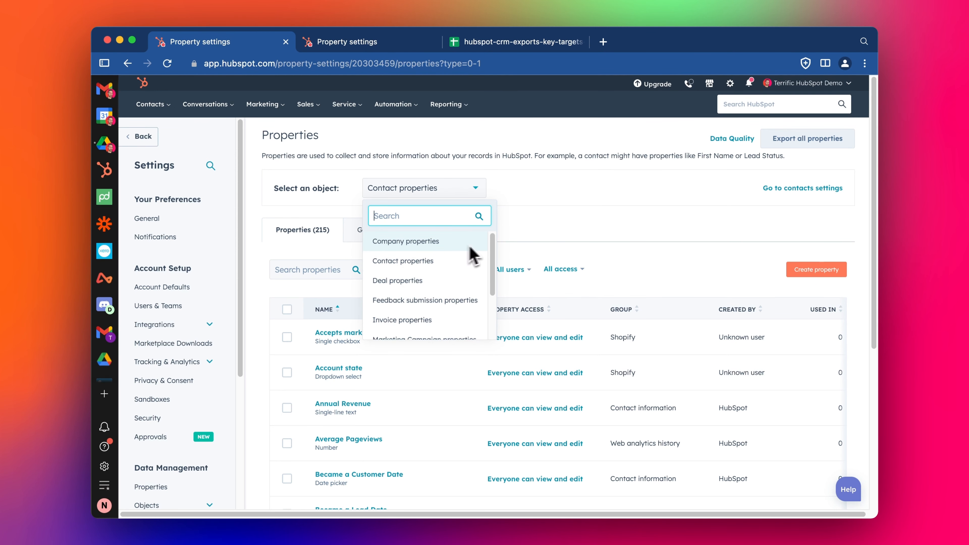
{"action": "left_click", "coordinate": [583, 211]}
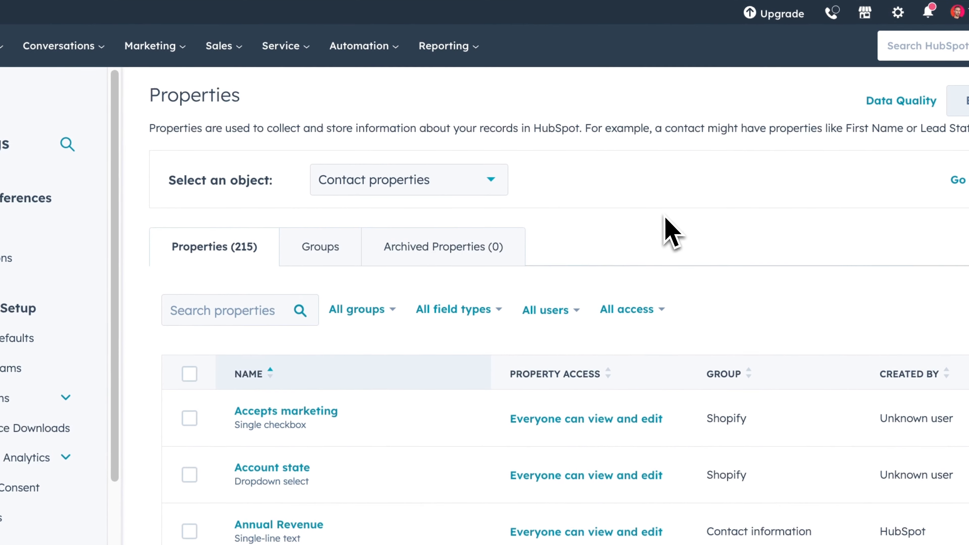
Search the contact properties for "country"
{"action": "left_click", "coordinate": [301, 307]}
{"action": "type", "text": "cou"}
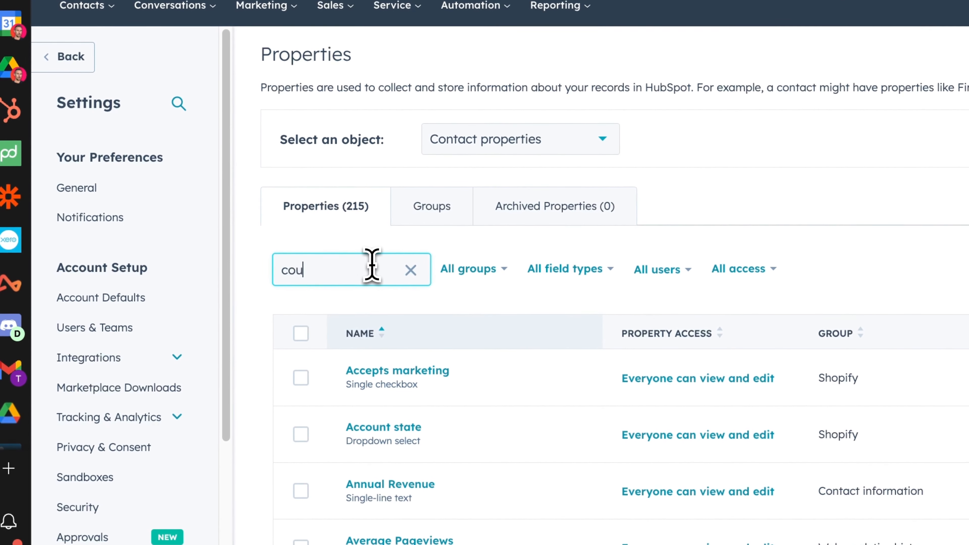
{"action": "type", "text": "ntry"}
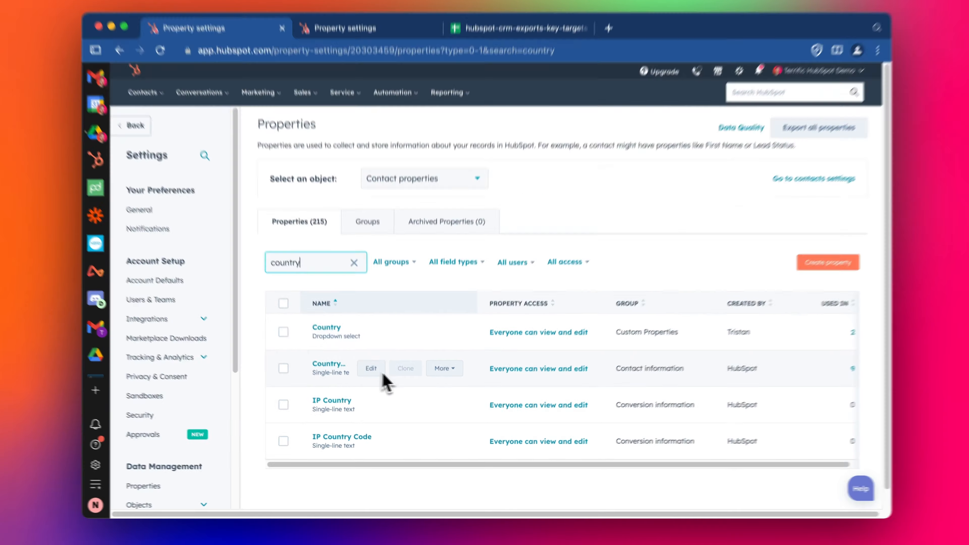
Check the further actions for the Country/Region Old property, including Archive, and close the list
{"action": "left_click", "coordinate": [443, 373]}
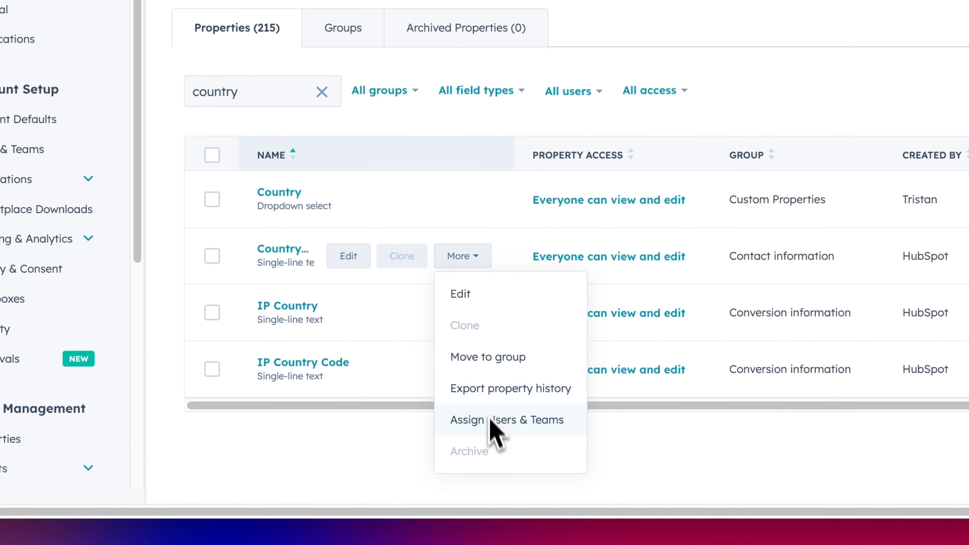
{"action": "mouse_move", "coordinate": [478, 452]}
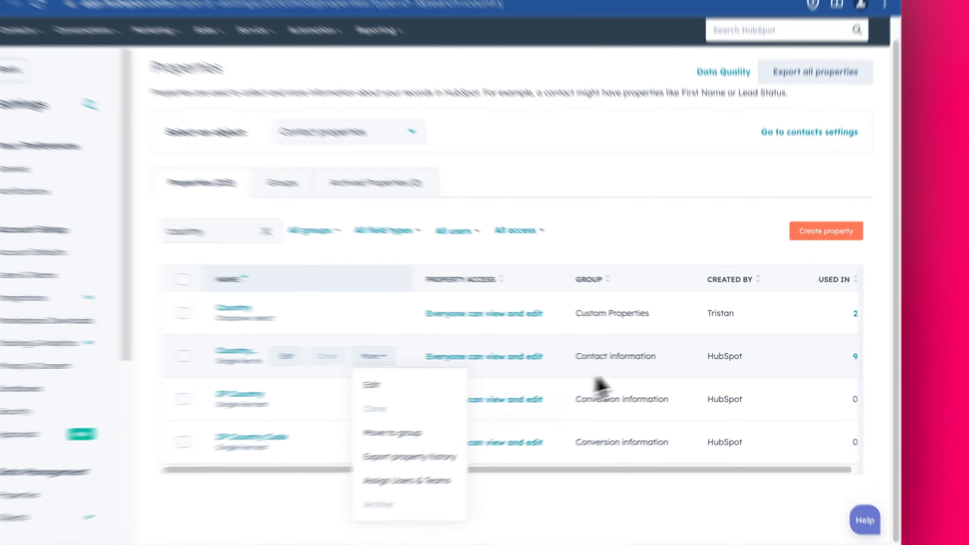
{"action": "left_click", "coordinate": [667, 361]}
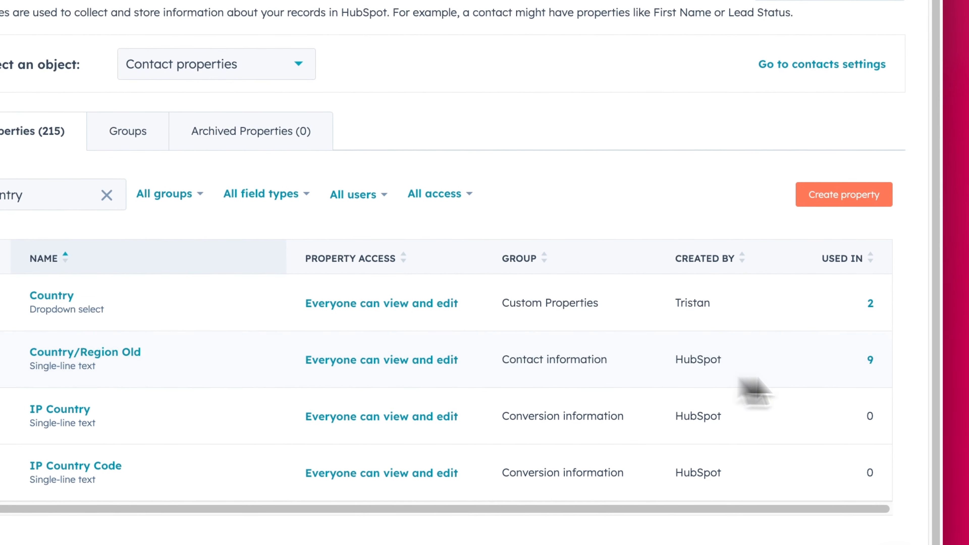
Show where Country/Region Old is used and open its workflow "Admin | Copy Country Old to Country Dropdown Property" for review
{"action": "left_click", "coordinate": [870, 361]}
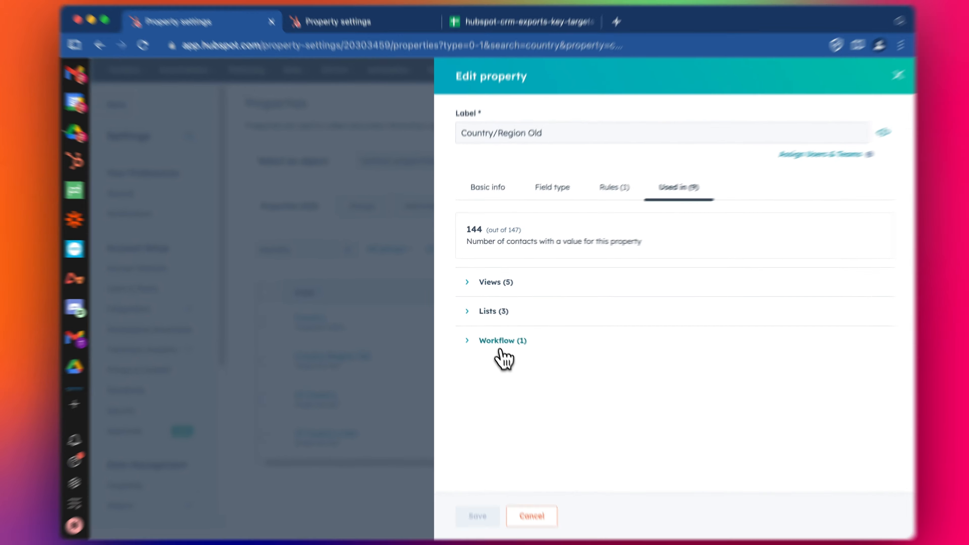
{"action": "left_click", "coordinate": [495, 337]}
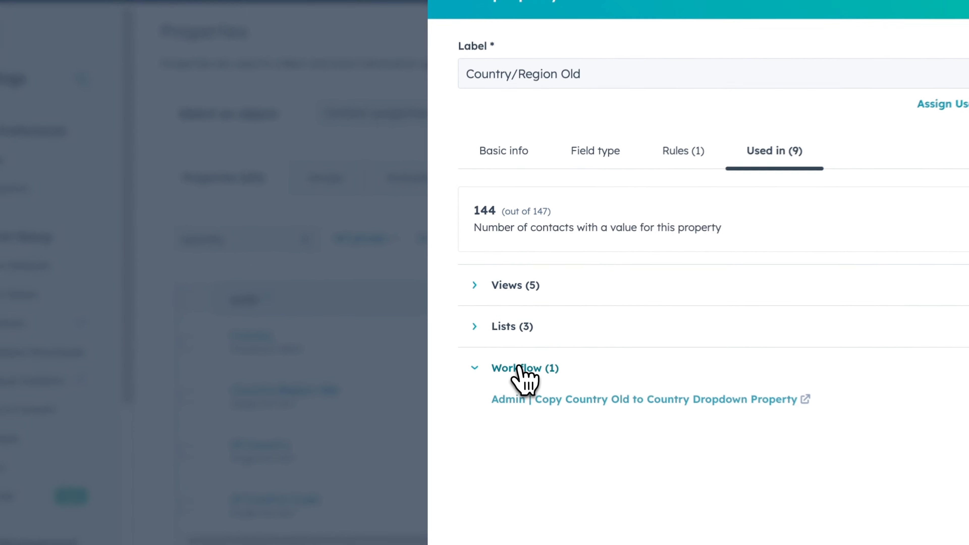
{"action": "left_click", "coordinate": [543, 406]}
{"action": "left_click", "coordinate": [328, 53]}
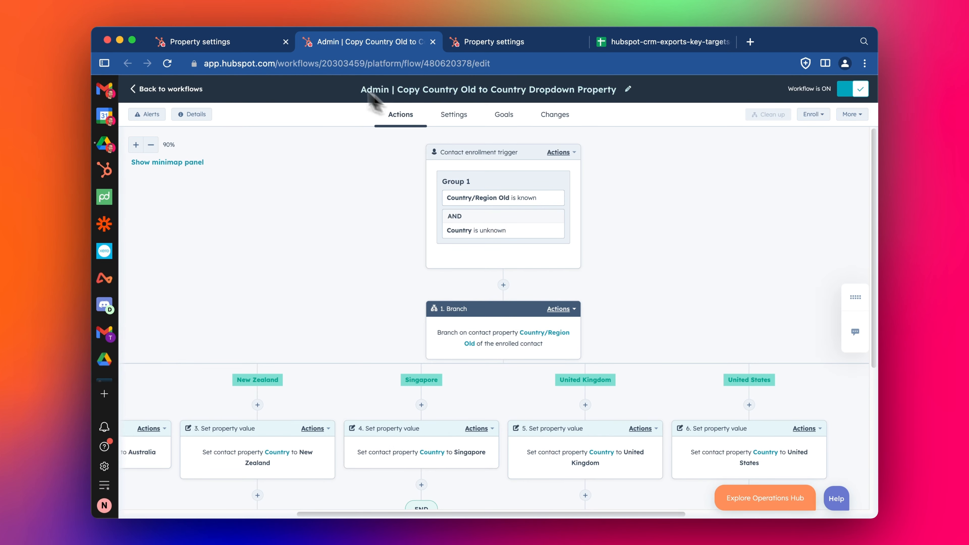
Return to the Country/Region Old usage details and expand the lists and views that use the property
{"action": "left_click", "coordinate": [228, 41]}
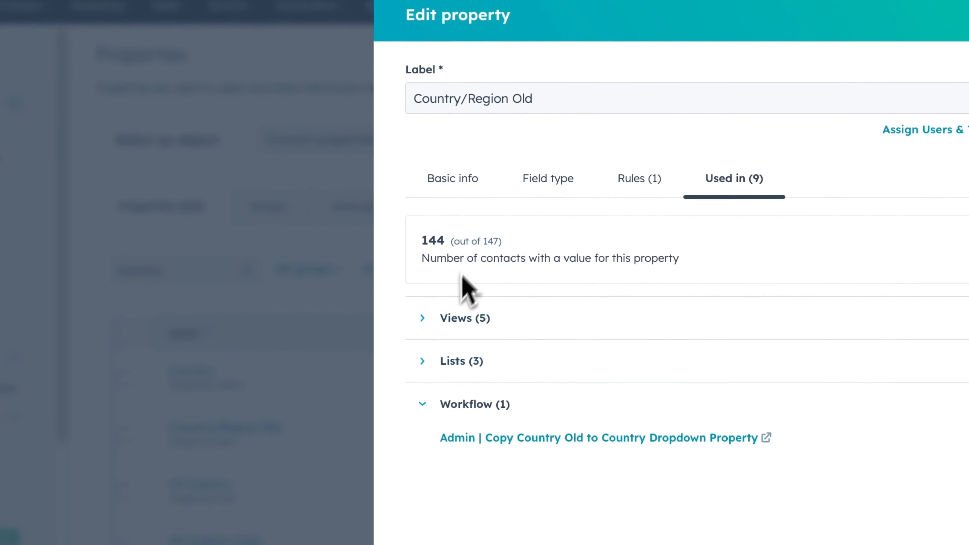
{"action": "left_click", "coordinate": [488, 357]}
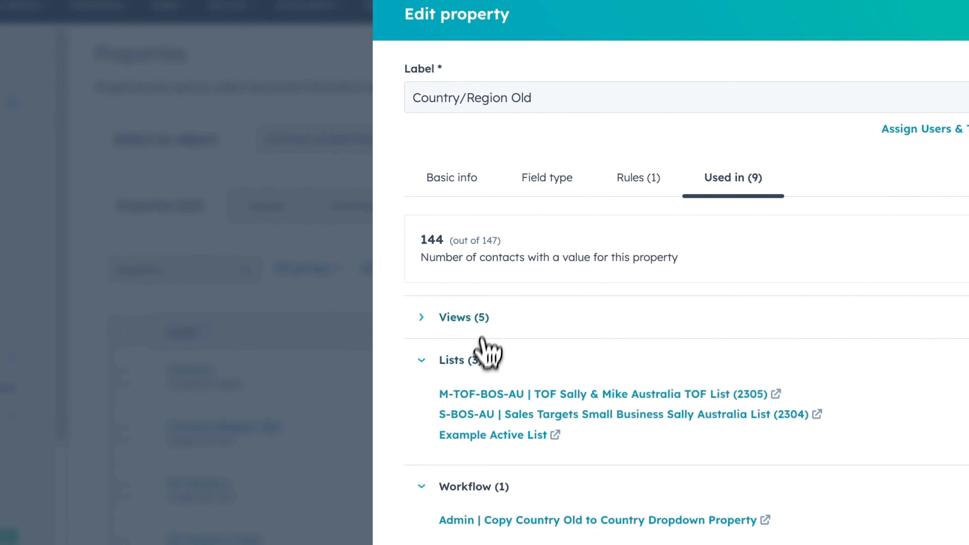
{"action": "left_click", "coordinate": [465, 319]}
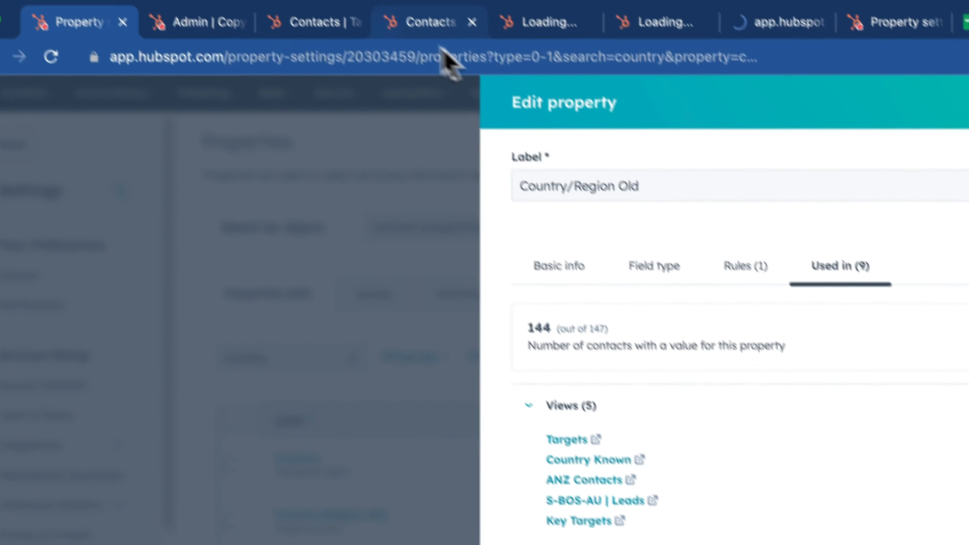
Close the opened workflow and replace the Country/Region Old column with Country in the Targets contact view
{"action": "left_click", "coordinate": [210, 39]}
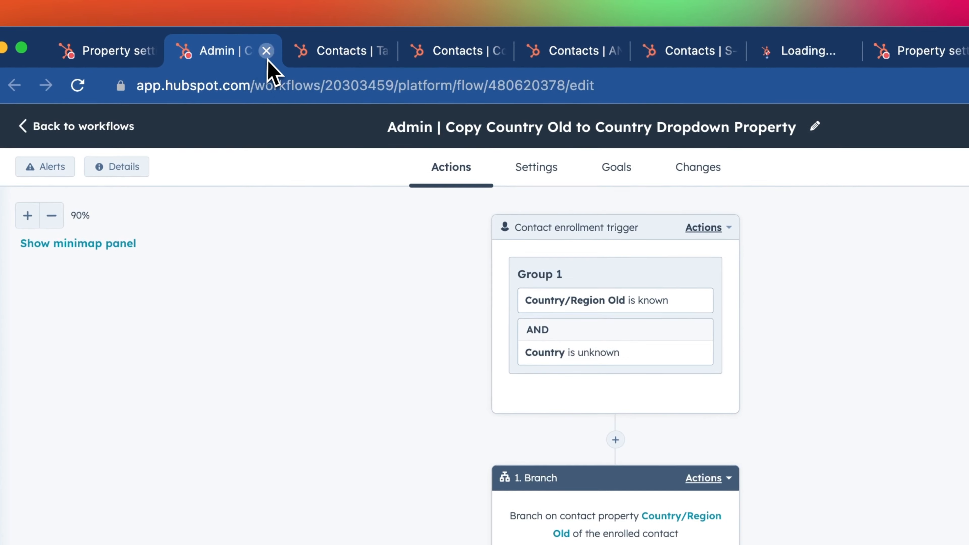
{"action": "left_click", "coordinate": [267, 44]}
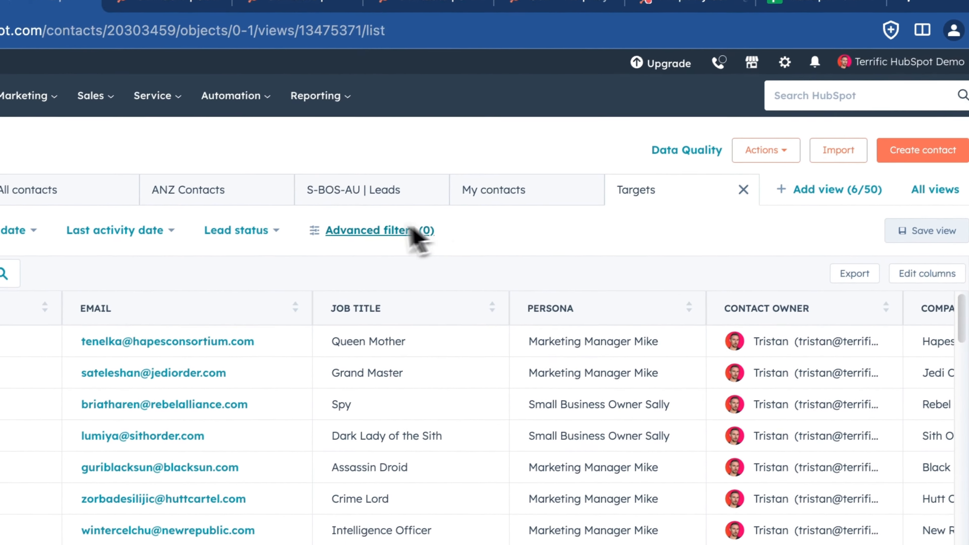
{"action": "left_click", "coordinate": [906, 279]}
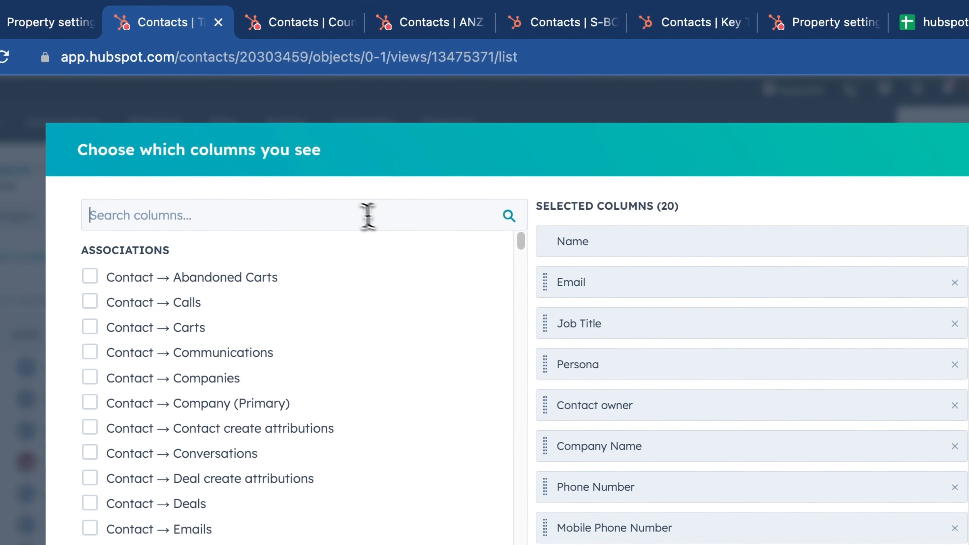
{"action": "type", "text": "country"}
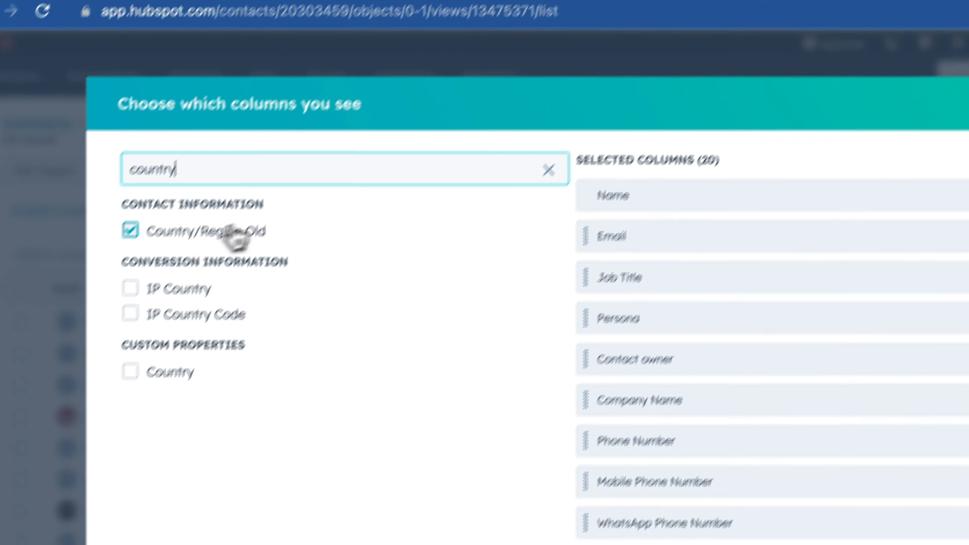
{"action": "left_click", "coordinate": [193, 278]}
{"action": "left_click", "coordinate": [137, 419]}
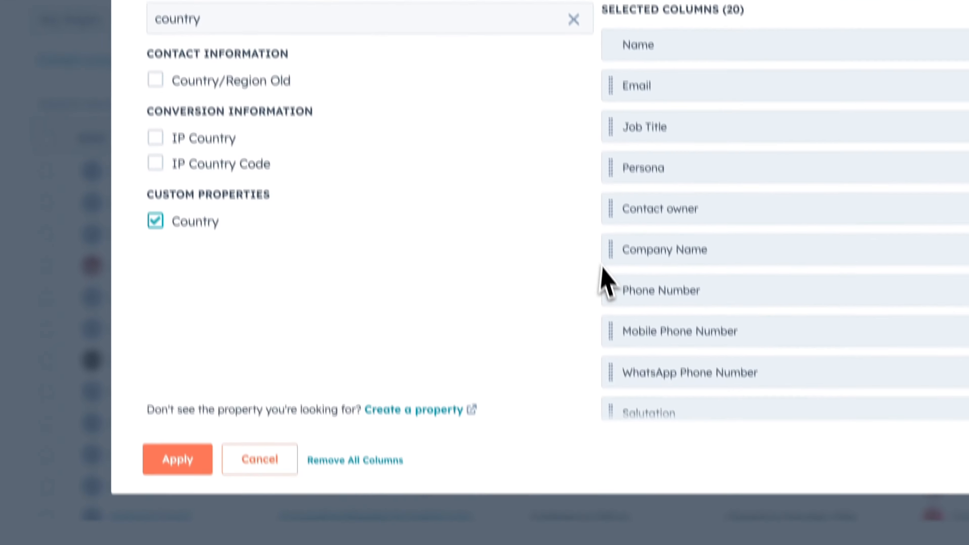
{"action": "left_click", "coordinate": [177, 460]}
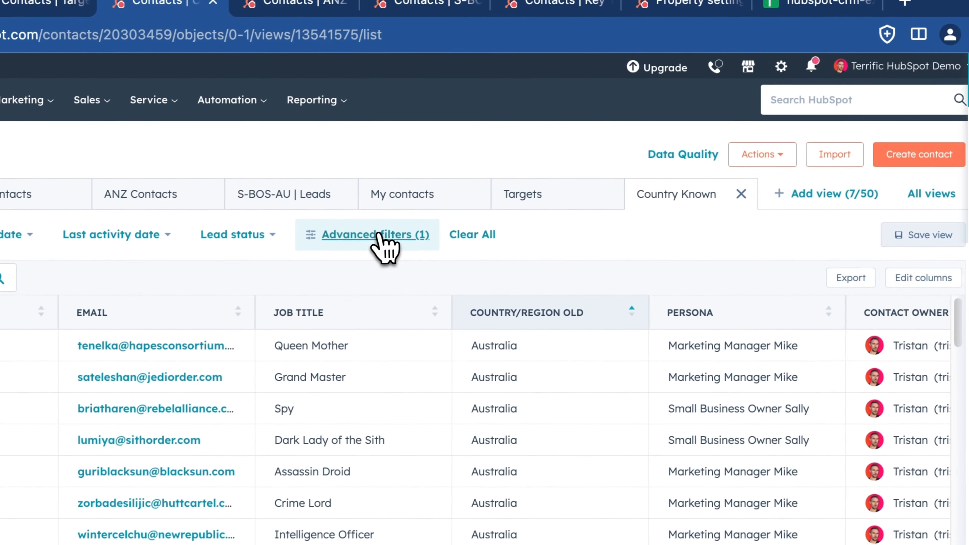
Delete the Country/Region Old condition from the advanced filters of the Country Known view
{"action": "left_click", "coordinate": [384, 244]}
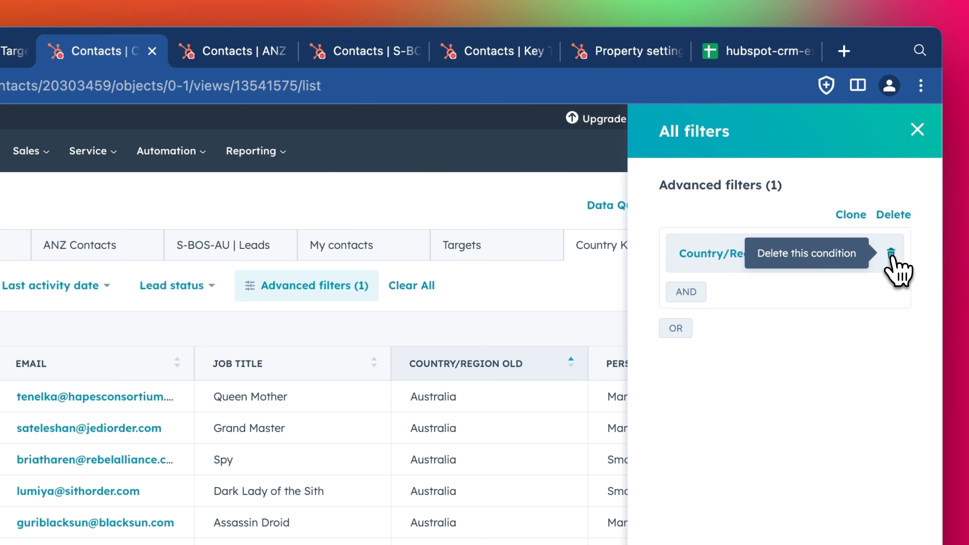
{"action": "left_click", "coordinate": [891, 255]}
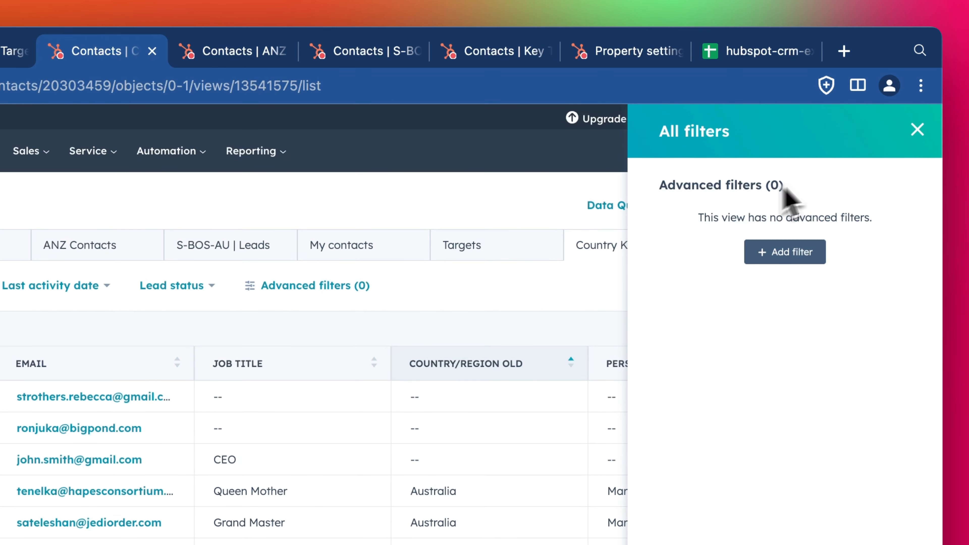
{"action": "left_click", "coordinate": [917, 130]}
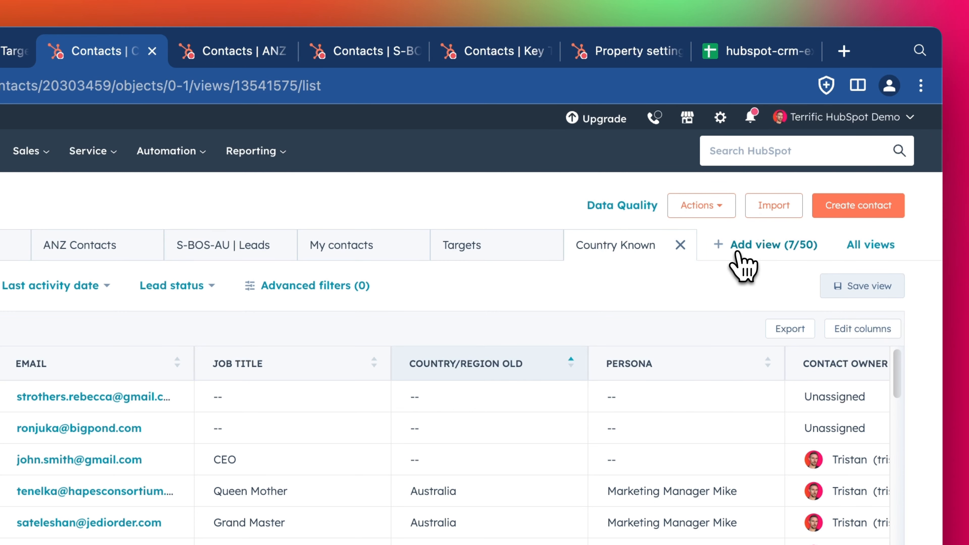
Delete the saved contact views ANZ Contacts, Country Known and Targets from the overview of all views
{"action": "left_click", "coordinate": [850, 248]}
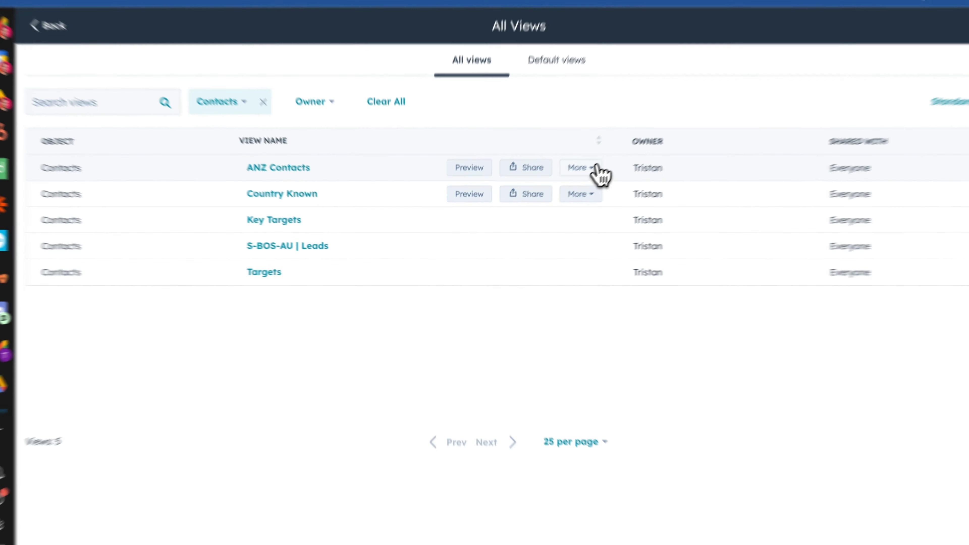
{"action": "left_click", "coordinate": [550, 196]}
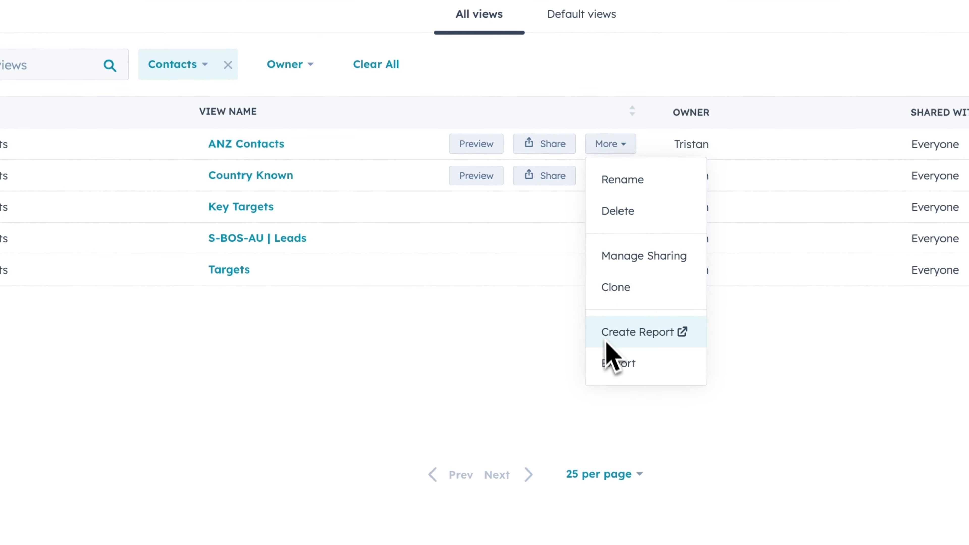
{"action": "left_click", "coordinate": [635, 221]}
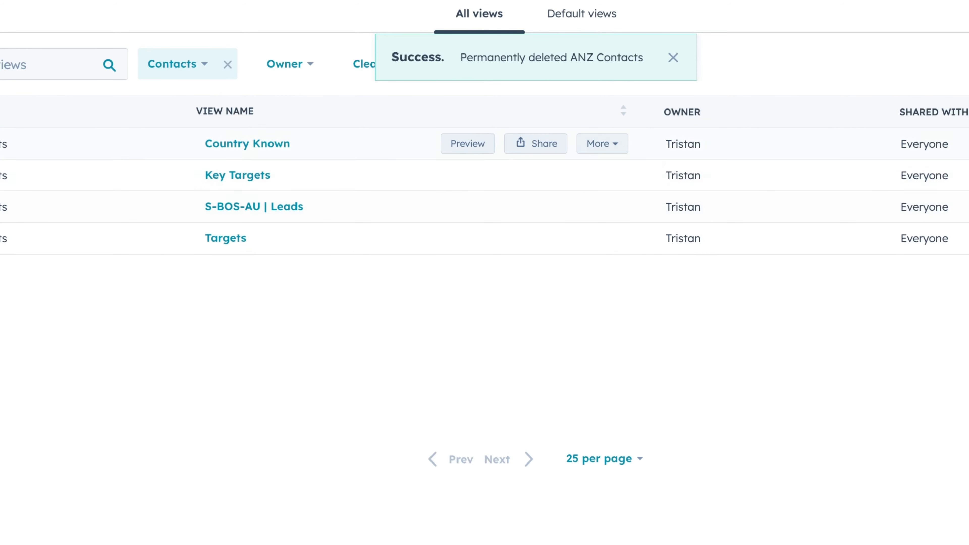
{"action": "left_click", "coordinate": [612, 146]}
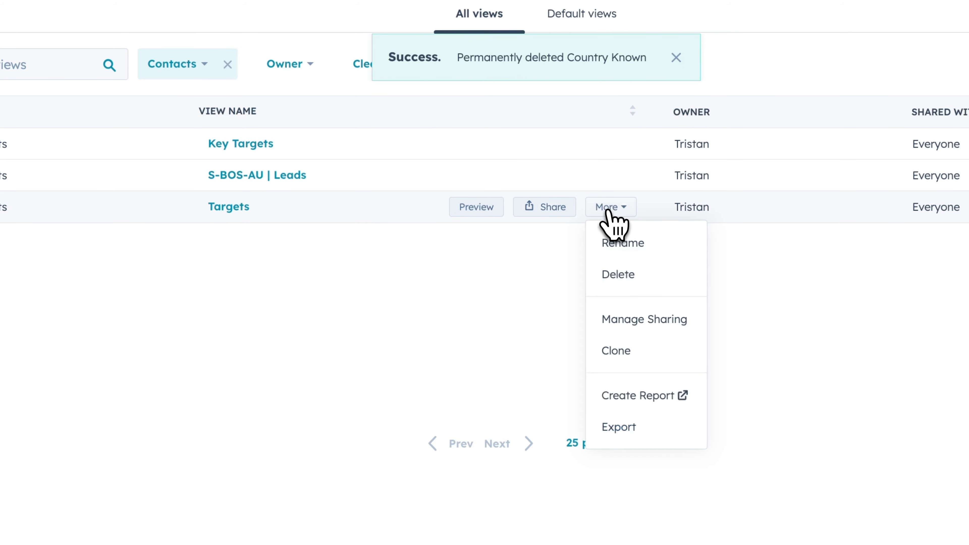
{"action": "left_click", "coordinate": [642, 274]}
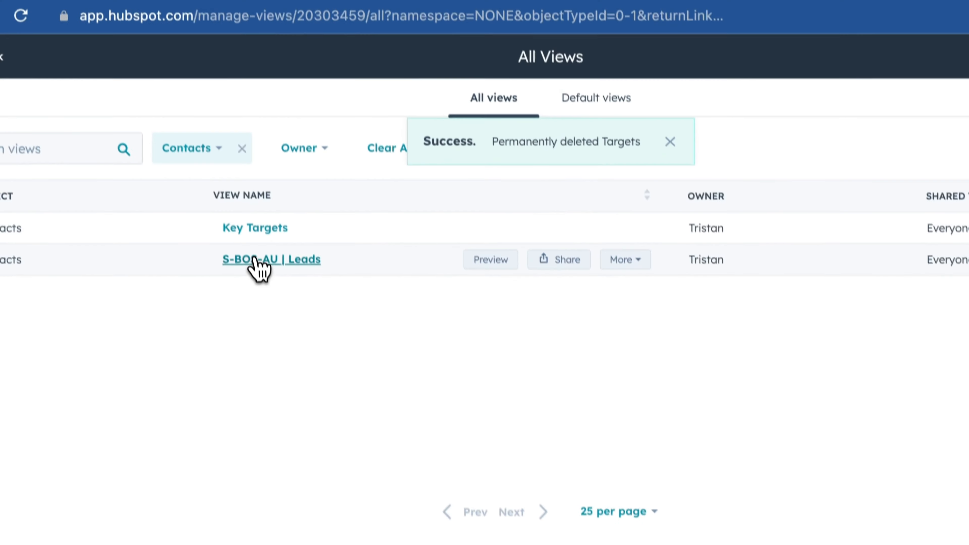
Open the S-BOS-AU | Leads view and check which condition its advanced filters use
{"action": "left_click", "coordinate": [254, 263]}
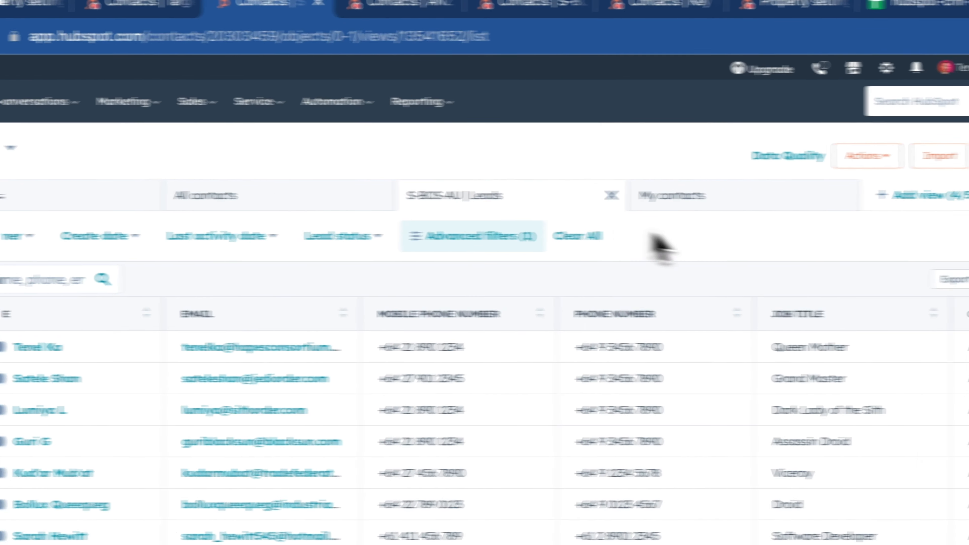
{"action": "left_click", "coordinate": [587, 237]}
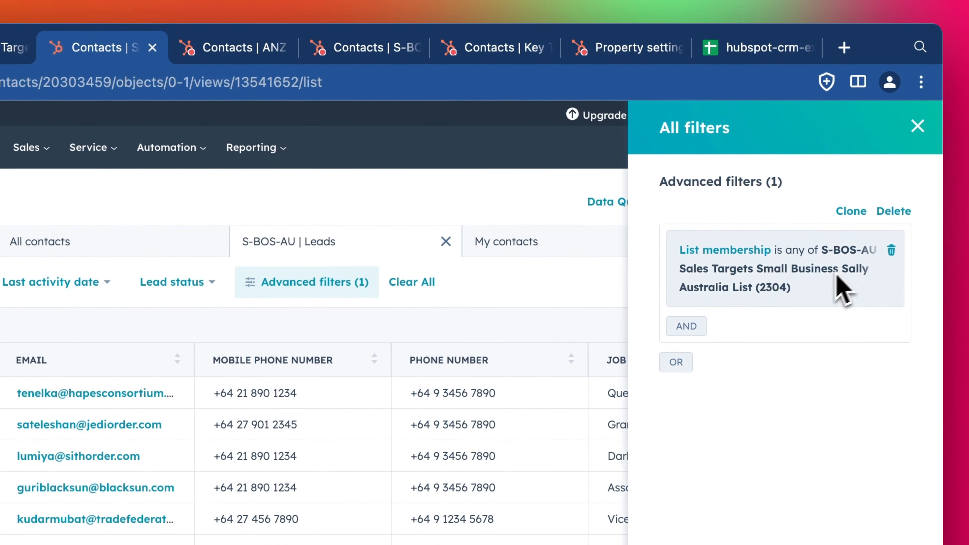
{"action": "left_click", "coordinate": [923, 130]}
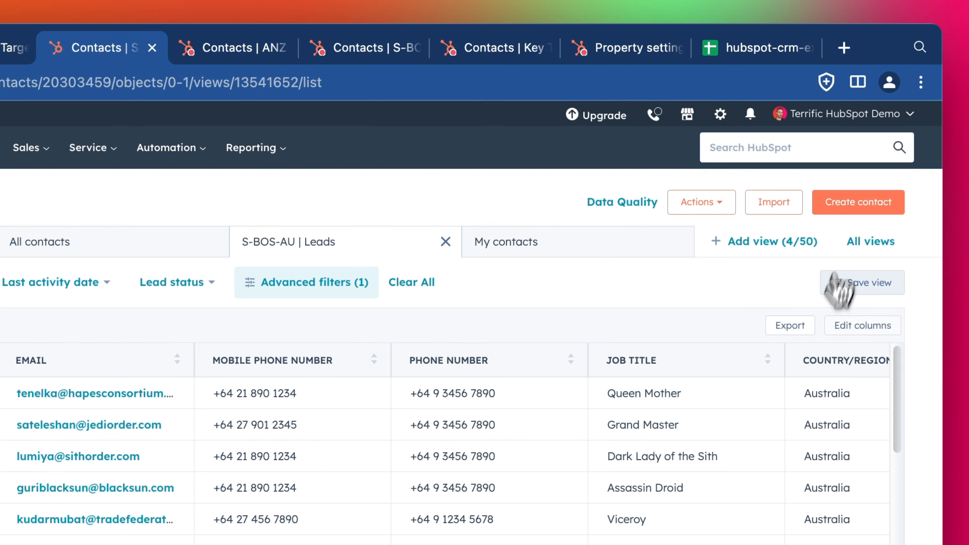
Replace the Country/Region Old column with Country in the S-BOS-AU | Leads view, place it after Job Title, and save the view
{"action": "left_click", "coordinate": [848, 328]}
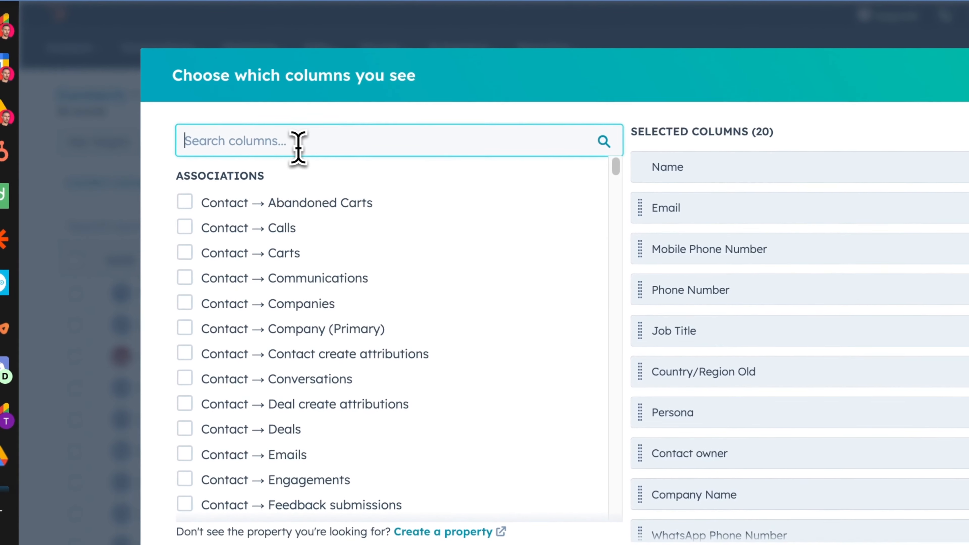
{"action": "type", "text": "country"}
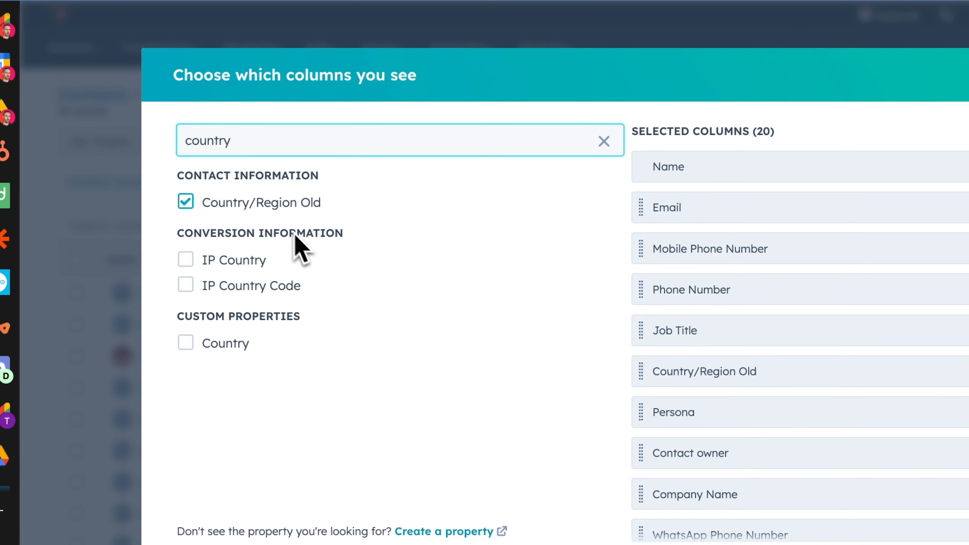
{"action": "left_click", "coordinate": [237, 353]}
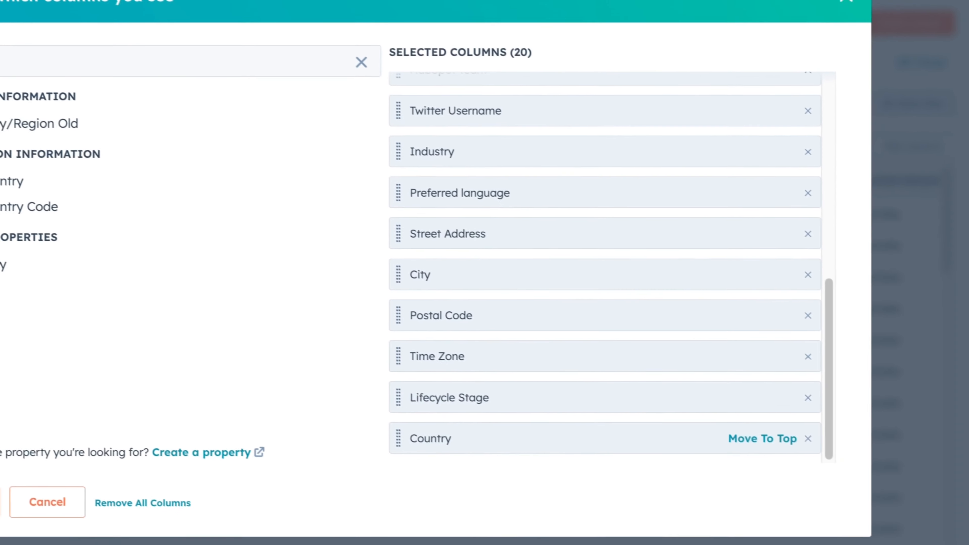
{"action": "left_click_drag", "start_coordinate": [562, 437], "coordinate": [559, 254]}
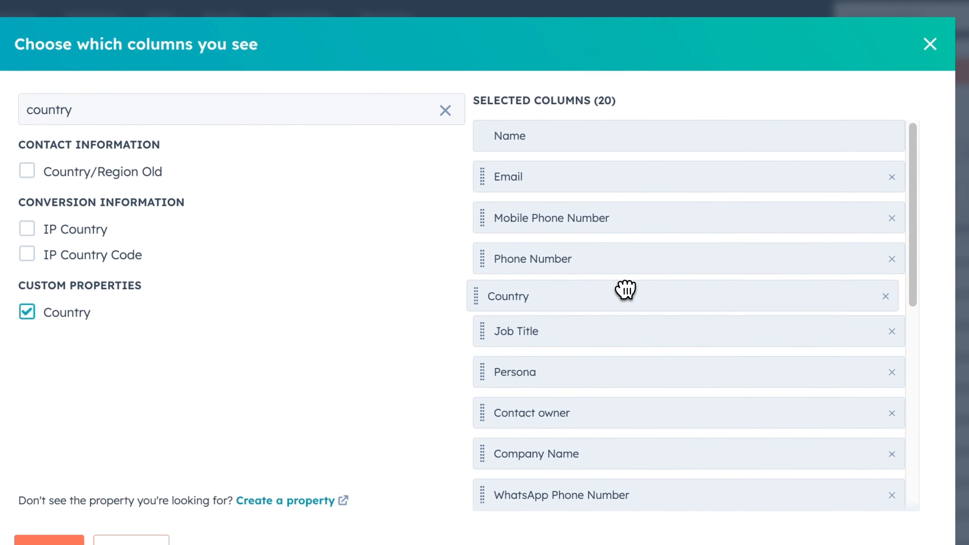
{"action": "left_click_drag", "start_coordinate": [627, 332], "coordinate": [627, 334]}
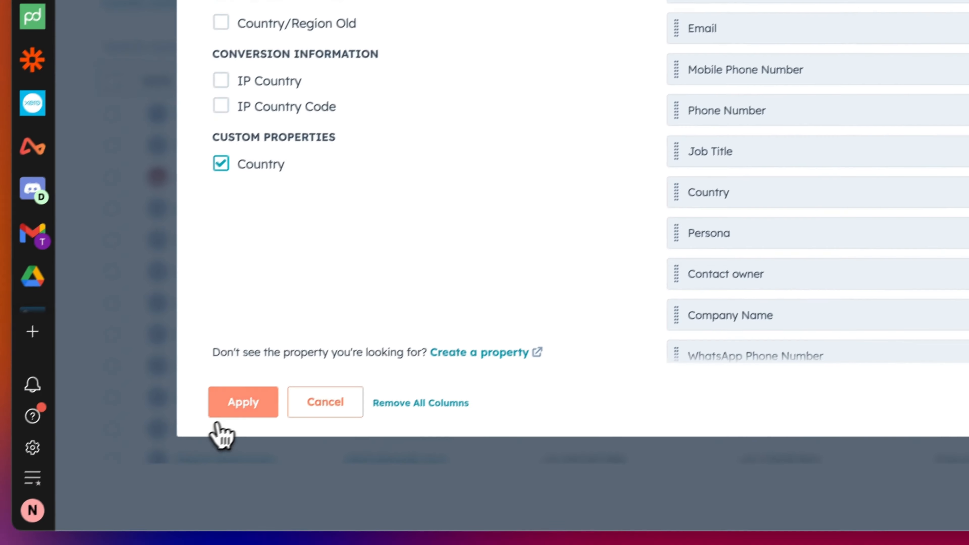
{"action": "left_click", "coordinate": [50, 541]}
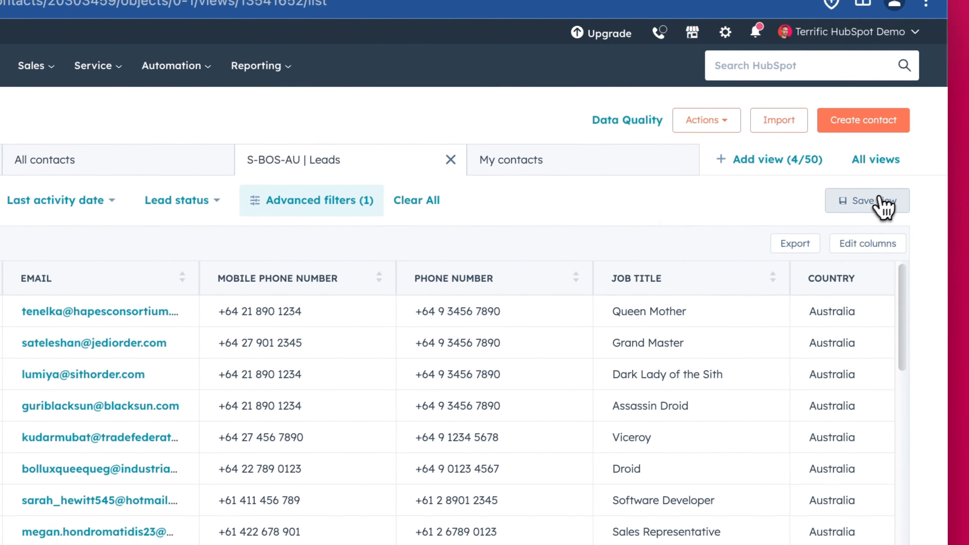
{"action": "left_click", "coordinate": [918, 177]}
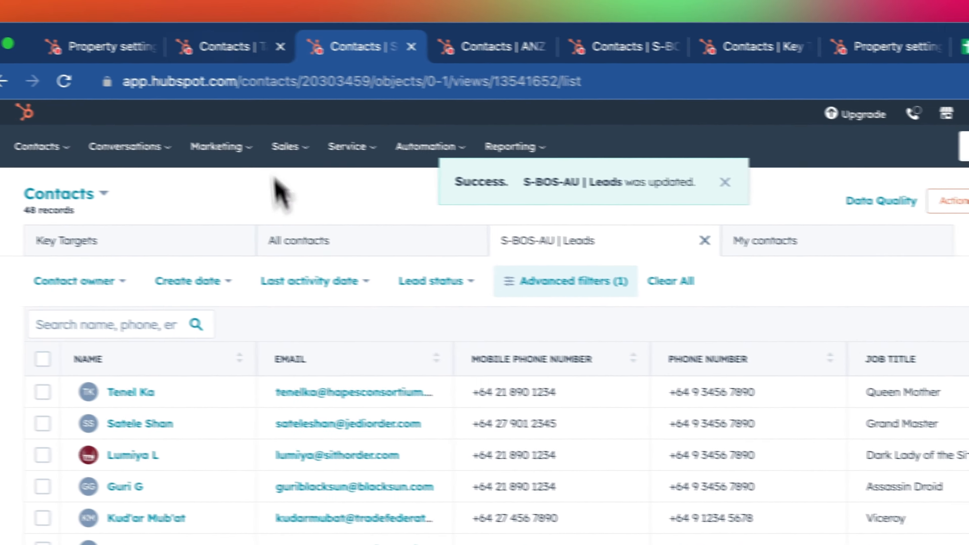
Remove the Country/Region Old column from the Key Targets view and save the view
{"action": "left_click", "coordinate": [206, 49]}
{"action": "left_click", "coordinate": [111, 57]}
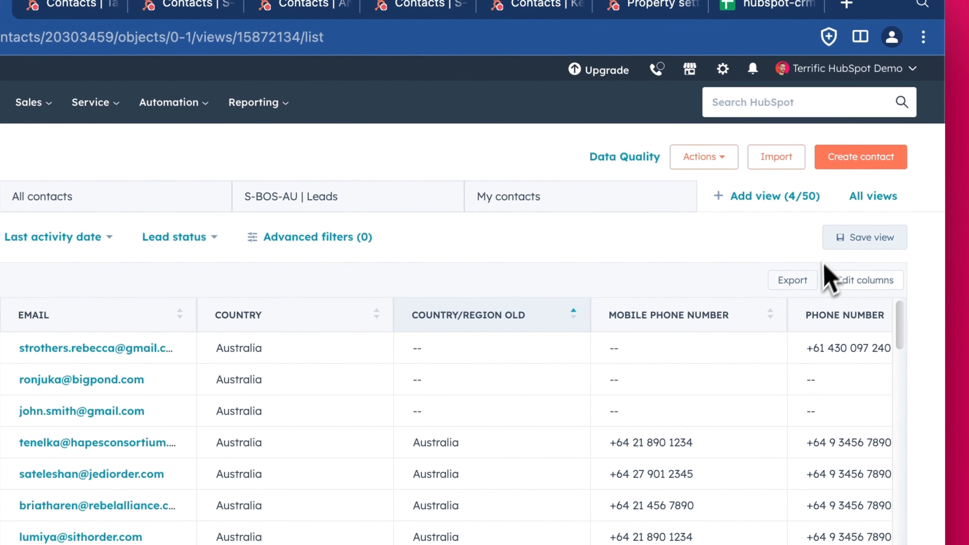
{"action": "left_click", "coordinate": [859, 284]}
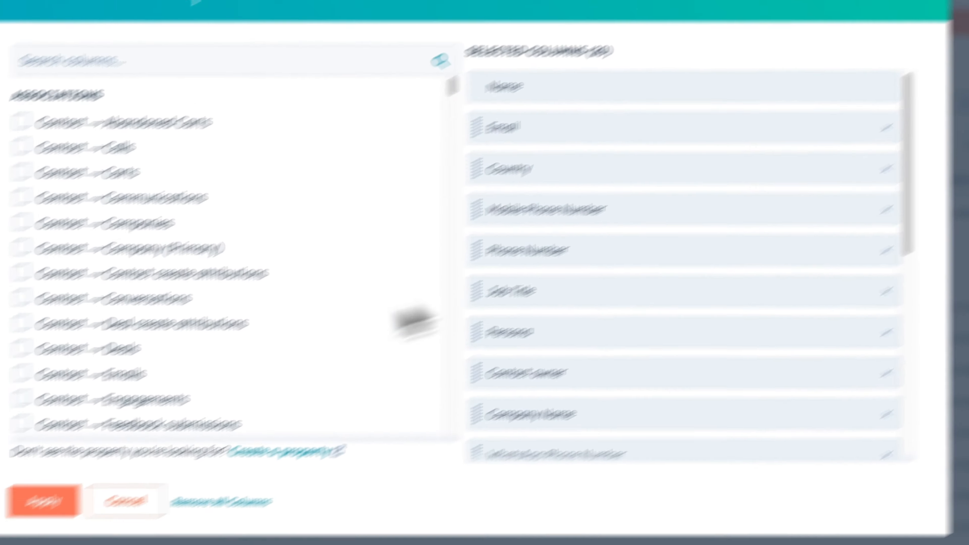
{"action": "left_click", "coordinate": [197, 437]}
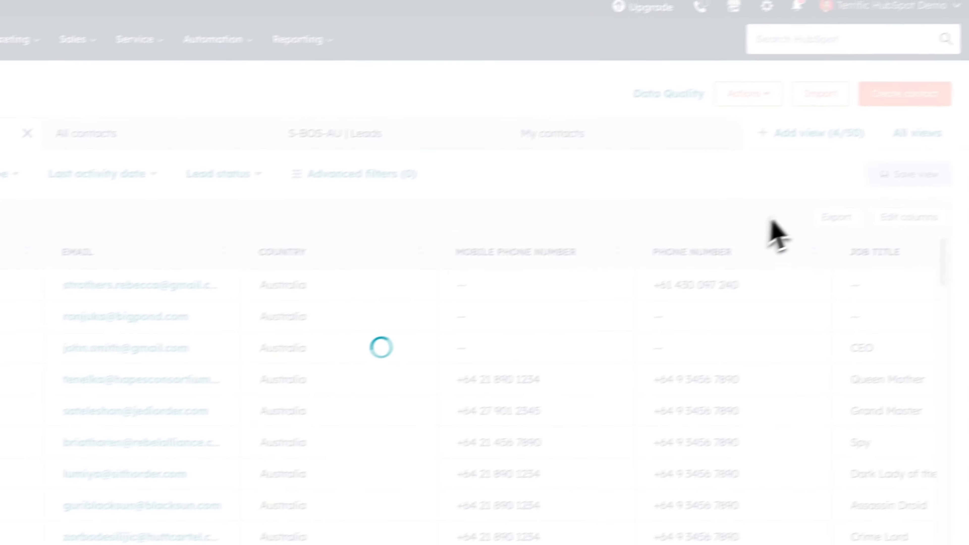
{"action": "left_click", "coordinate": [912, 174]}
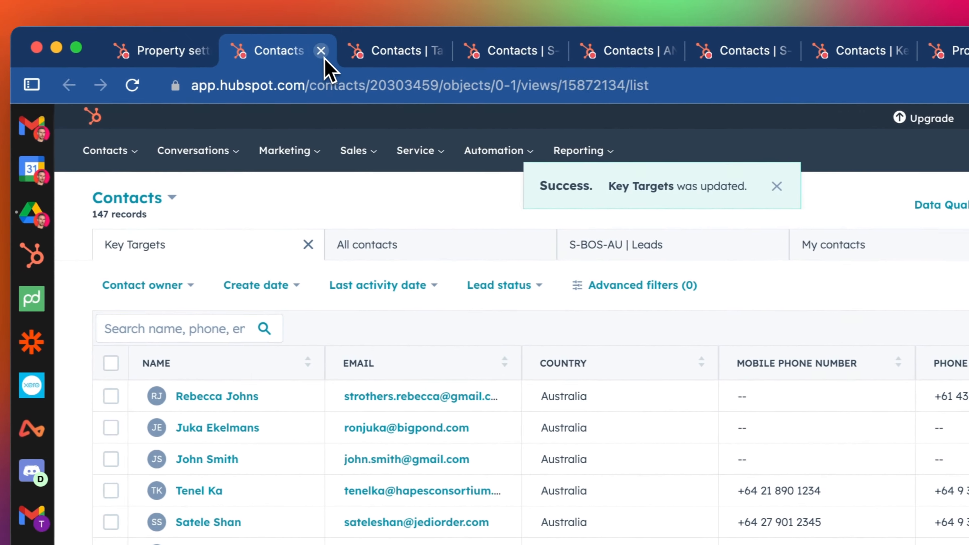
Close all the browser tabs that hold contact views, keeping the property settings open
{"action": "left_click", "coordinate": [328, 53]}
{"action": "left_click", "coordinate": [329, 56]}
{"action": "left_click", "coordinate": [330, 56]}
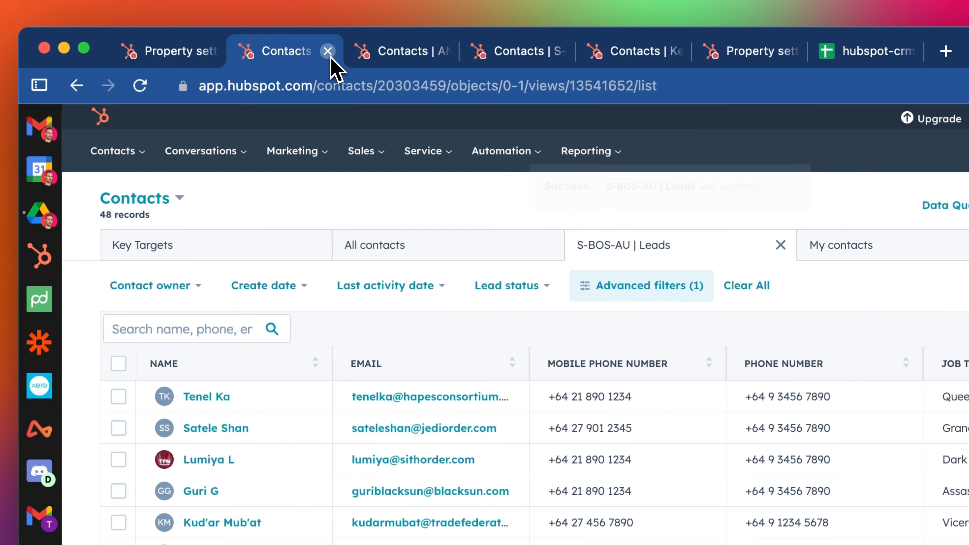
{"action": "left_click", "coordinate": [330, 55]}
{"action": "left_click", "coordinate": [329, 56]}
{"action": "left_click", "coordinate": [330, 56]}
{"action": "left_click", "coordinate": [329, 56]}
{"action": "left_click", "coordinate": [331, 57]}
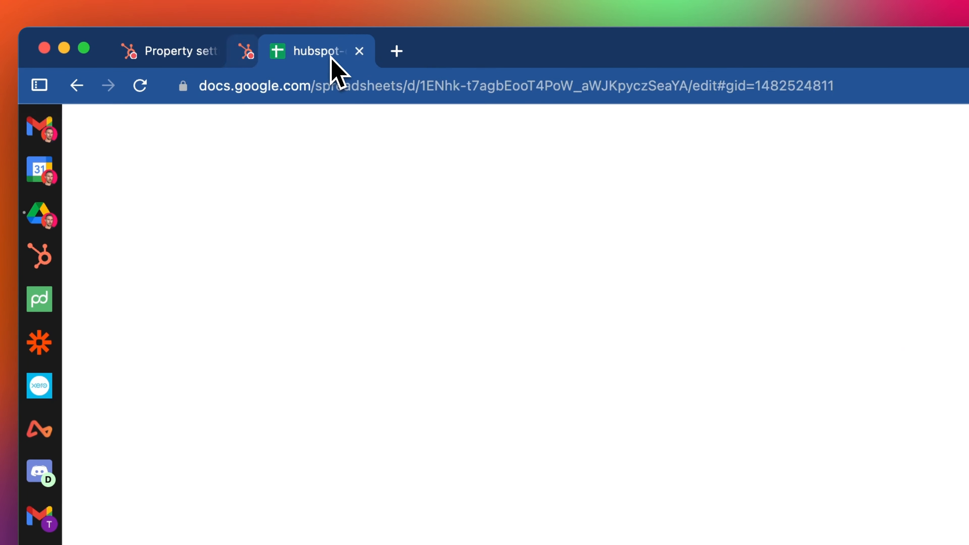
Return to the Country/Region Old usage details, open the lists that use it in separate tabs, and show the M-TOF-BOS-AU list
{"action": "left_click", "coordinate": [203, 59]}
{"action": "left_click", "coordinate": [628, 361]}
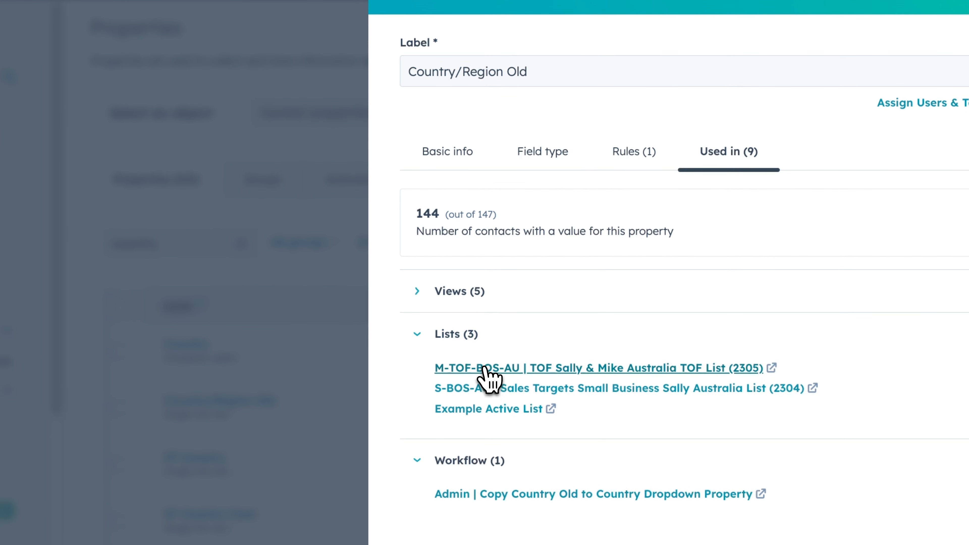
{"action": "left_click", "coordinate": [483, 409], "text": "super"}
{"action": "left_click", "coordinate": [422, 51]}
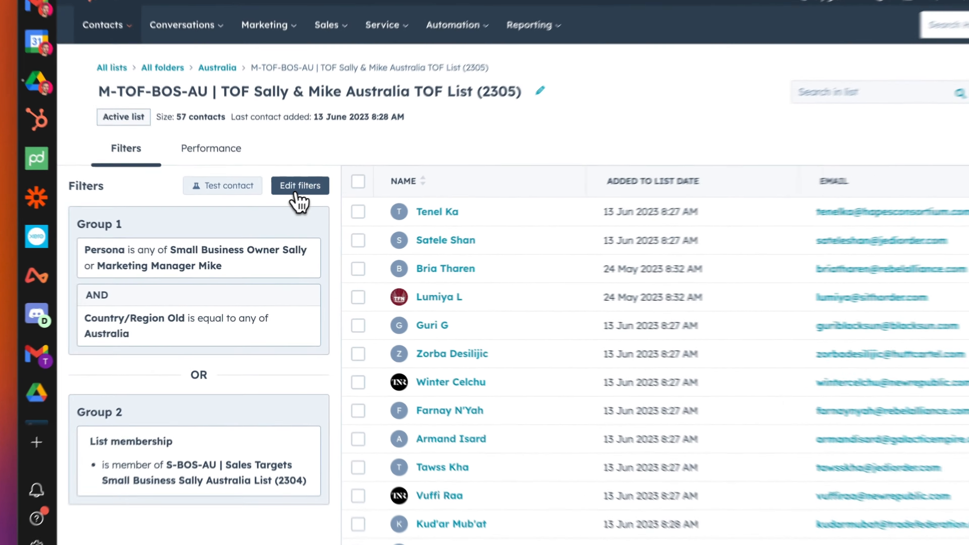
Change the Country/Region Old filter in Group 1 of the M-TOF-BOS-AU list to the custom Country property
{"action": "left_click", "coordinate": [287, 216]}
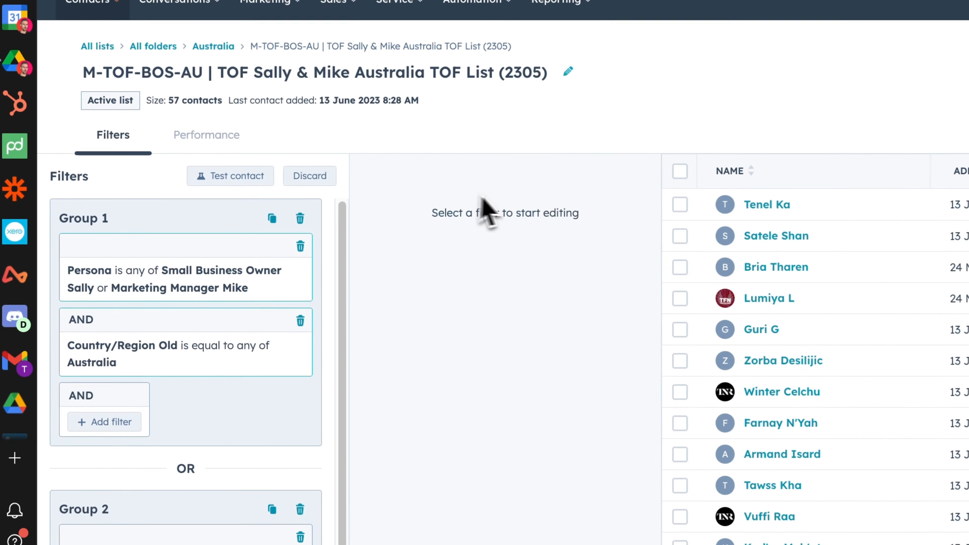
{"action": "left_click", "coordinate": [229, 360]}
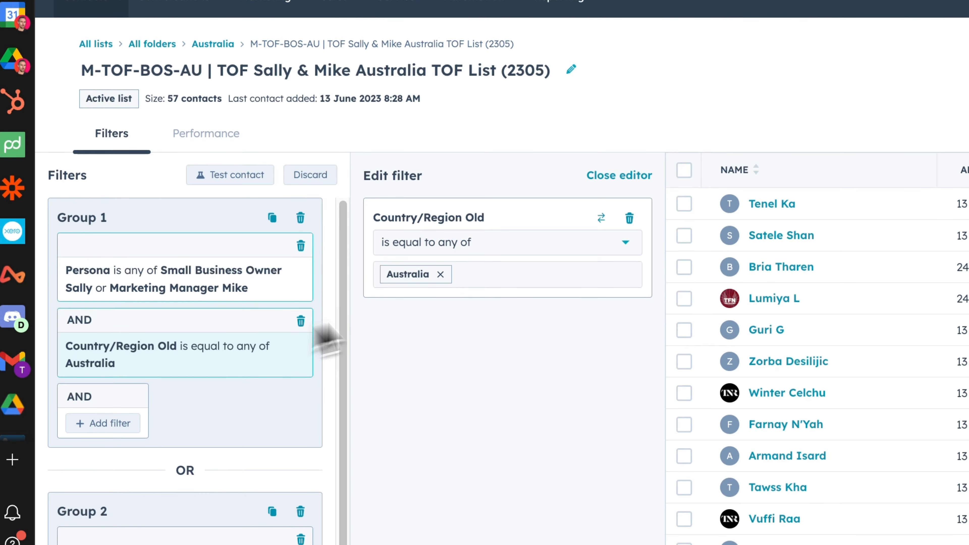
{"action": "left_click", "coordinate": [601, 218]}
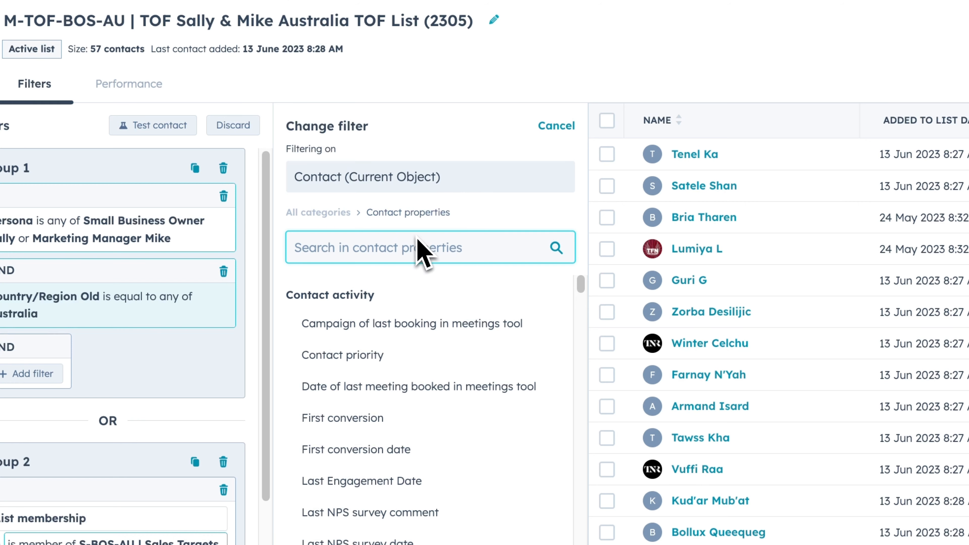
{"action": "type", "text": "countr"}
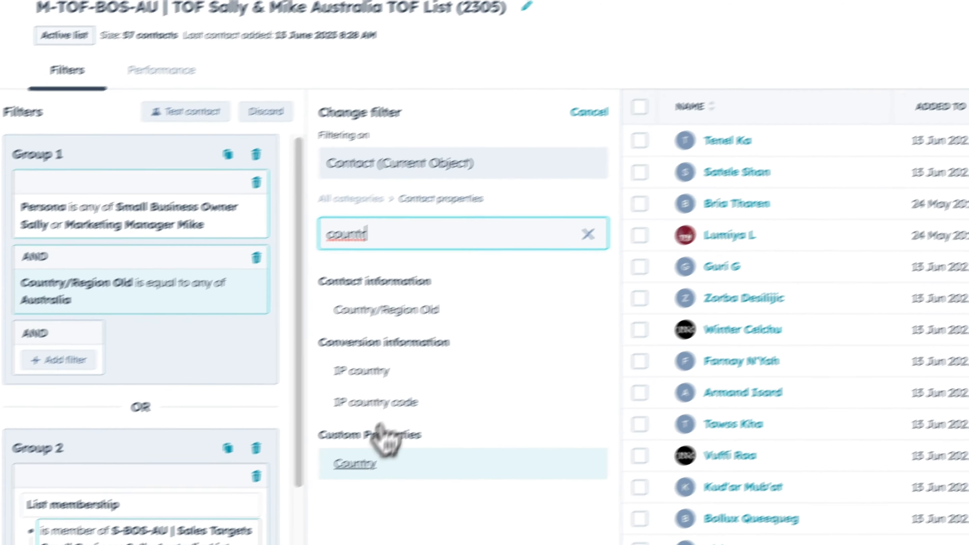
{"action": "left_click", "coordinate": [393, 453]}
Set the M-TOF-BOS-AU list's Country filter to is any of Australia and save the list
{"action": "left_click", "coordinate": [448, 185]}
{"action": "type", "text": "aus"}
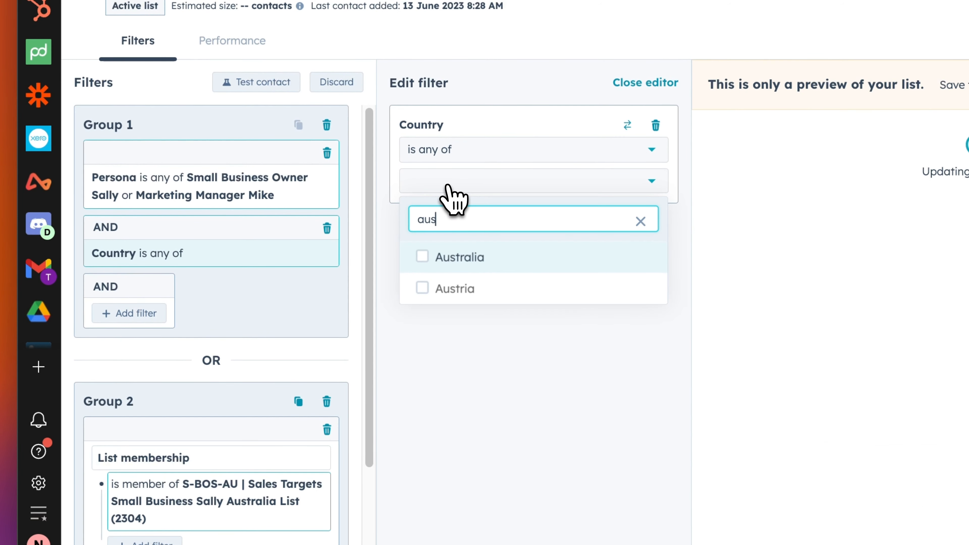
{"action": "left_click", "coordinate": [461, 259]}
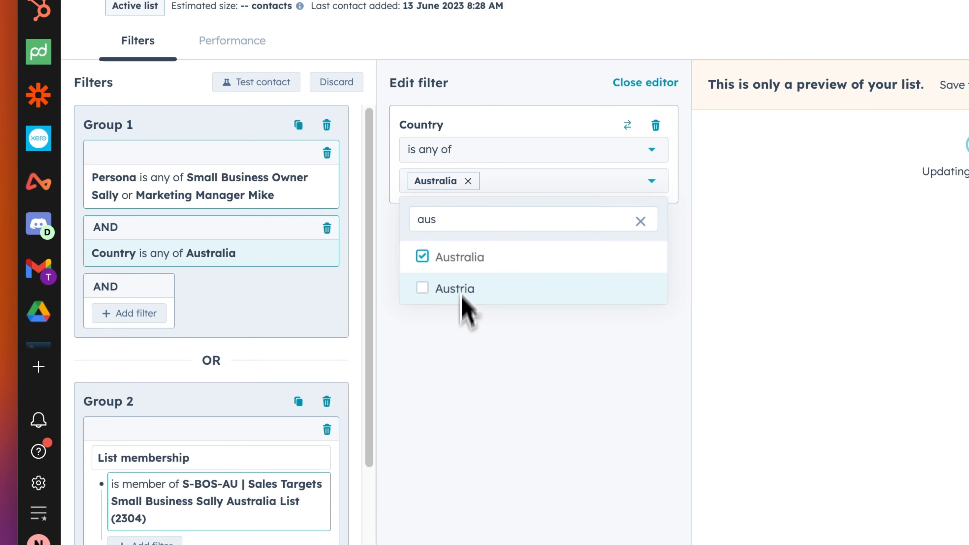
{"action": "left_click", "coordinate": [466, 387]}
{"action": "scroll", "coordinate": [240, 345], "scroll_direction": "down", "scroll_amount": 4}
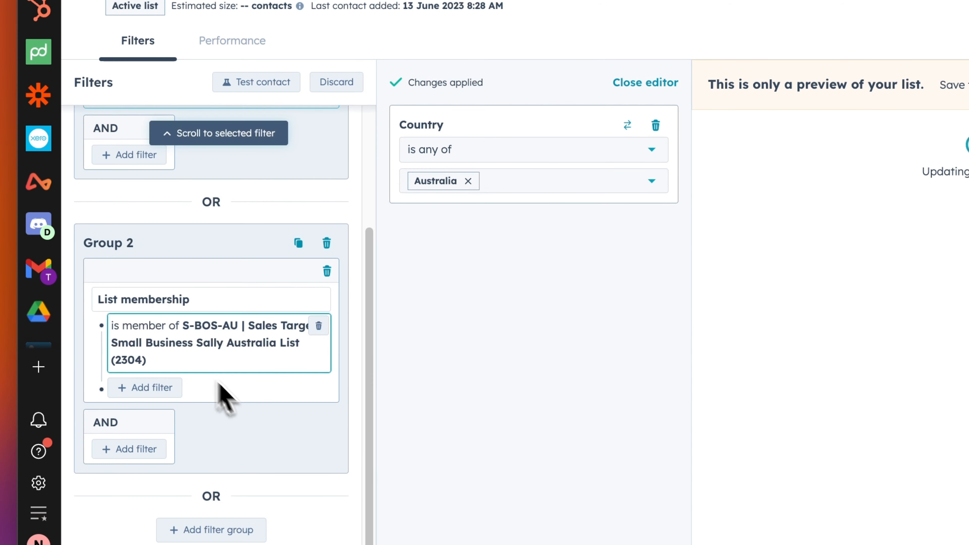
{"action": "left_click", "coordinate": [868, 157]}
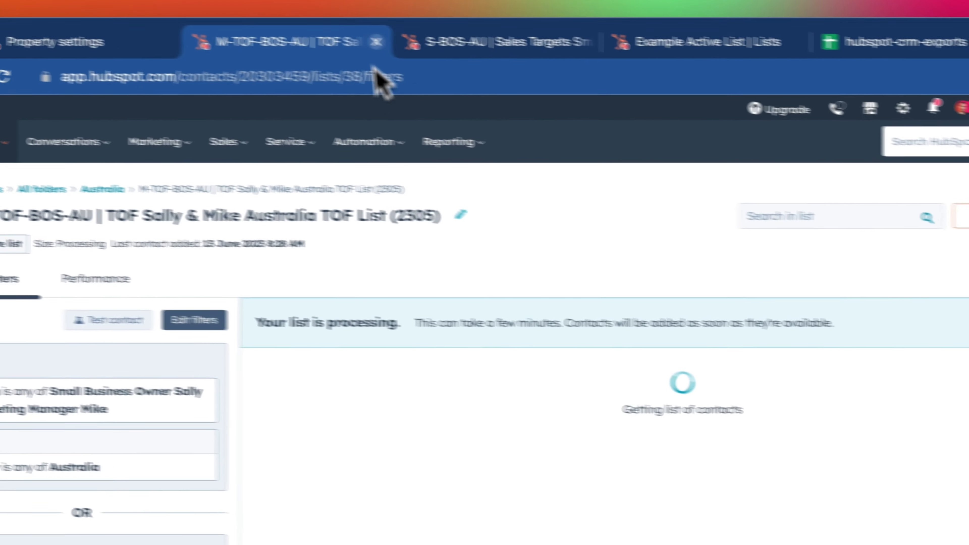
Close the two Australia list tabs and change the Country/Region Old filter in Group 1 of Example Active List to Country
{"action": "left_click", "coordinate": [454, 48]}
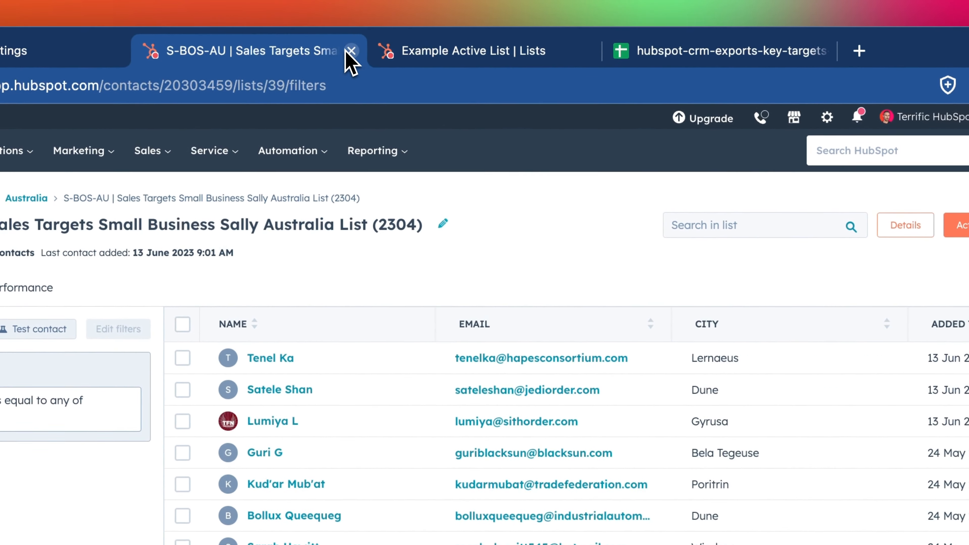
{"action": "left_click", "coordinate": [314, 23]}
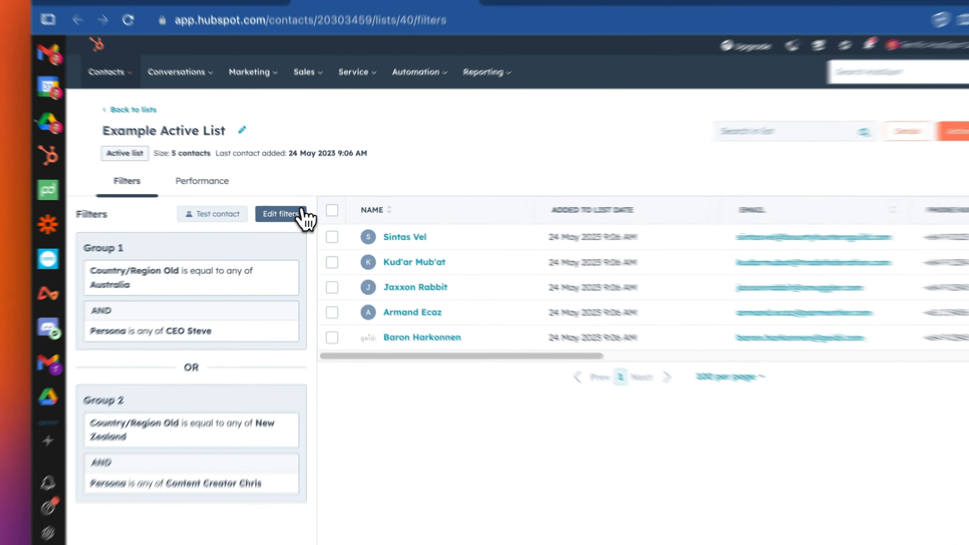
{"action": "left_click", "coordinate": [287, 215]}
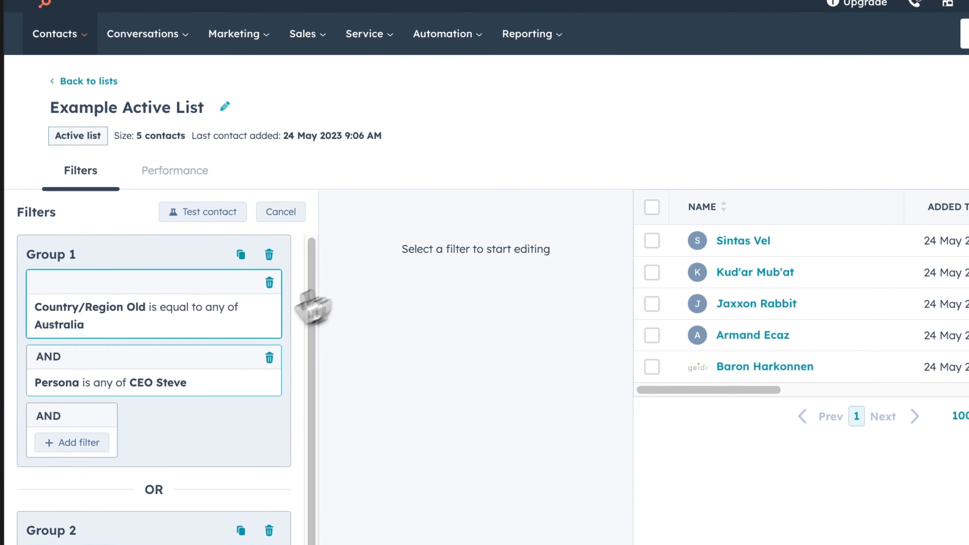
{"action": "left_click", "coordinate": [286, 284]}
{"action": "left_click", "coordinate": [570, 254]}
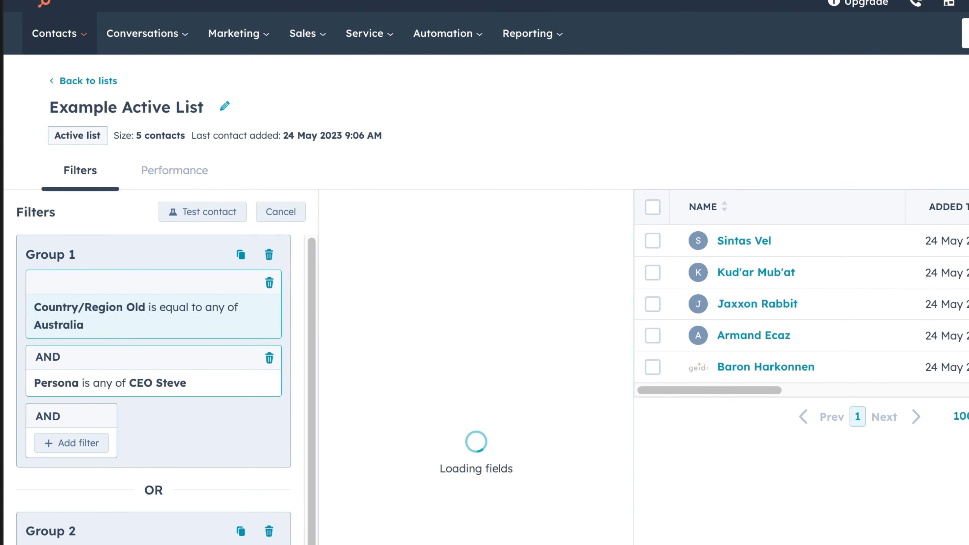
{"action": "type", "text": "cou"}
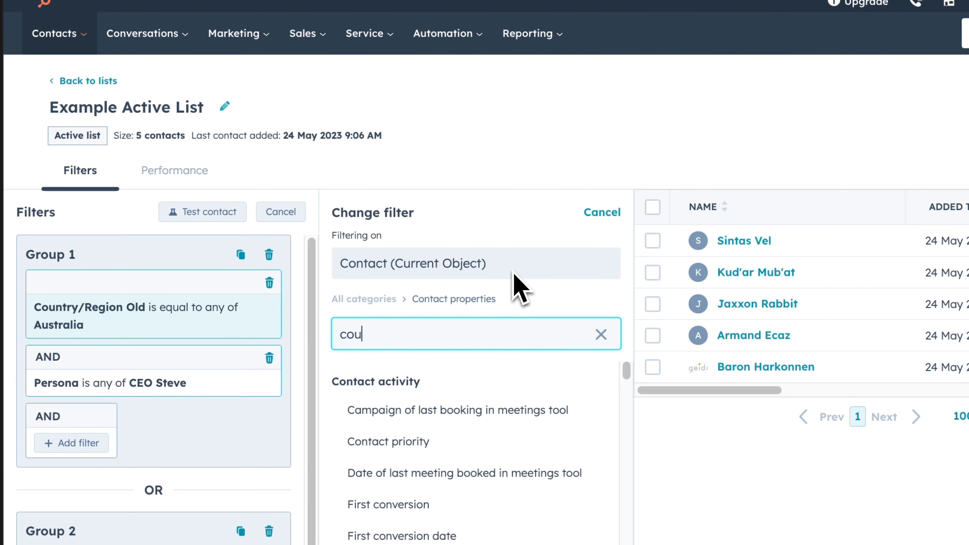
{"action": "type", "text": "n"}
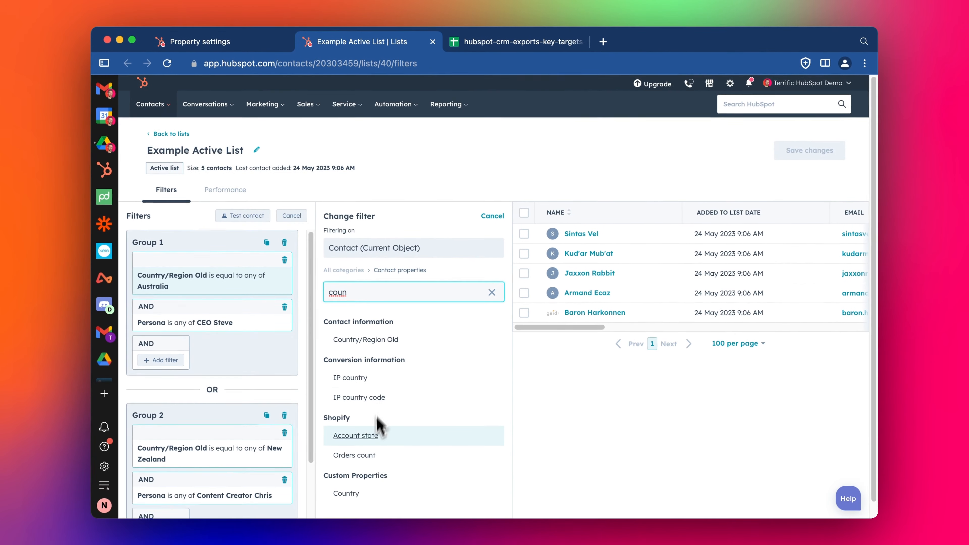
{"action": "scroll", "coordinate": [377, 424], "scroll_direction": "down", "scroll_amount": 1}
{"action": "left_click", "coordinate": [355, 477]}
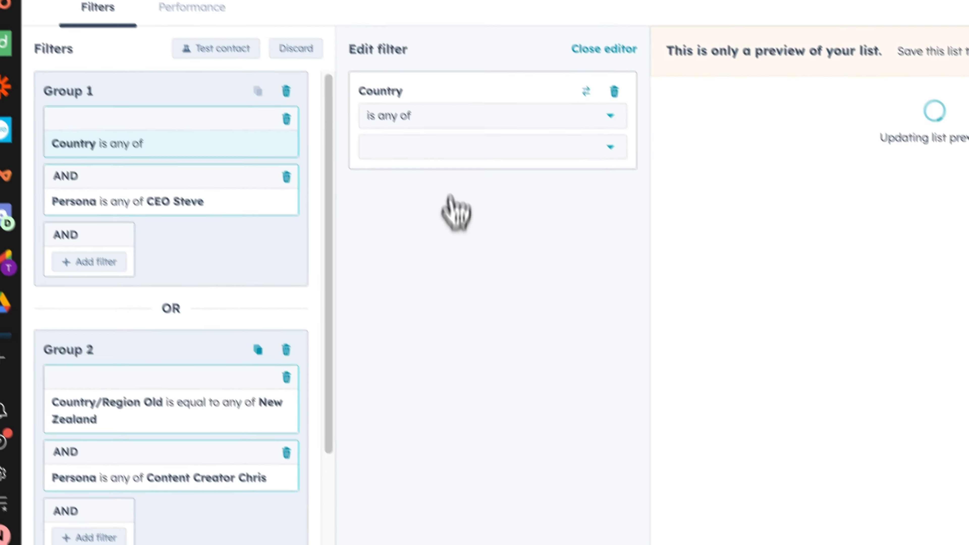
Set the Group 1 Country filter of Example Active List to is any of Australia
{"action": "left_click", "coordinate": [456, 151]}
{"action": "type", "text": "austr"}
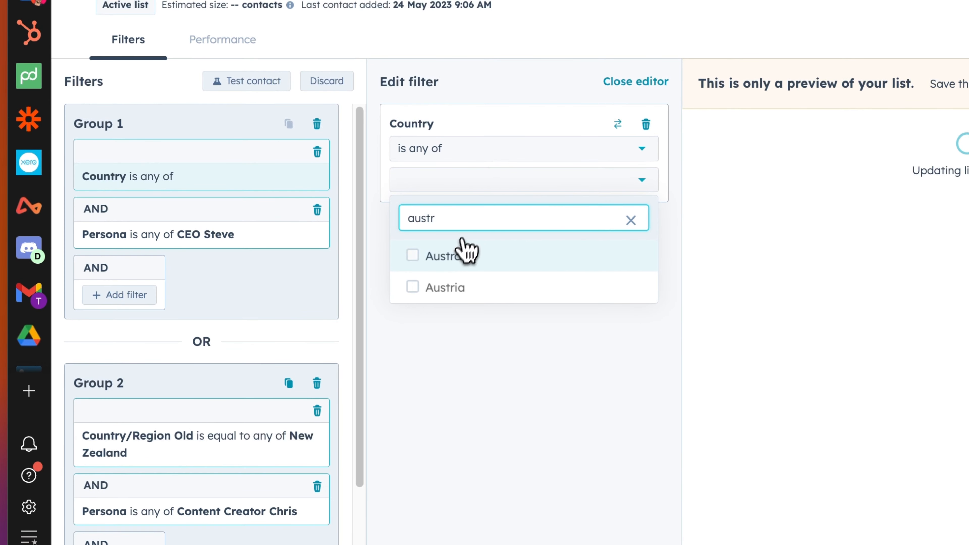
{"action": "left_click", "coordinate": [385, 407]}
Change the Country/Region Old filter in Group 2 of Example Active List to the custom Country property
{"action": "scroll", "coordinate": [255, 373], "scroll_direction": "down", "scroll_amount": 1}
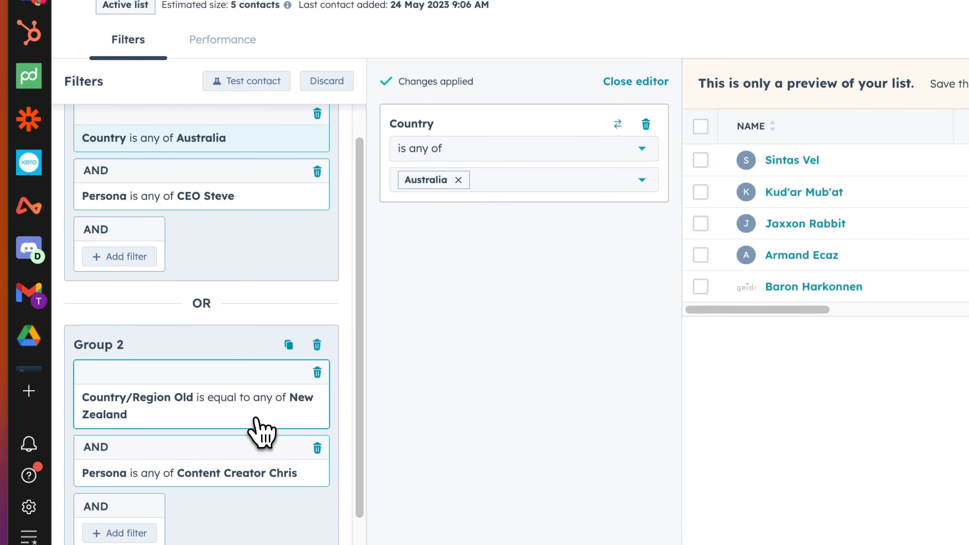
{"action": "left_click", "coordinate": [282, 420]}
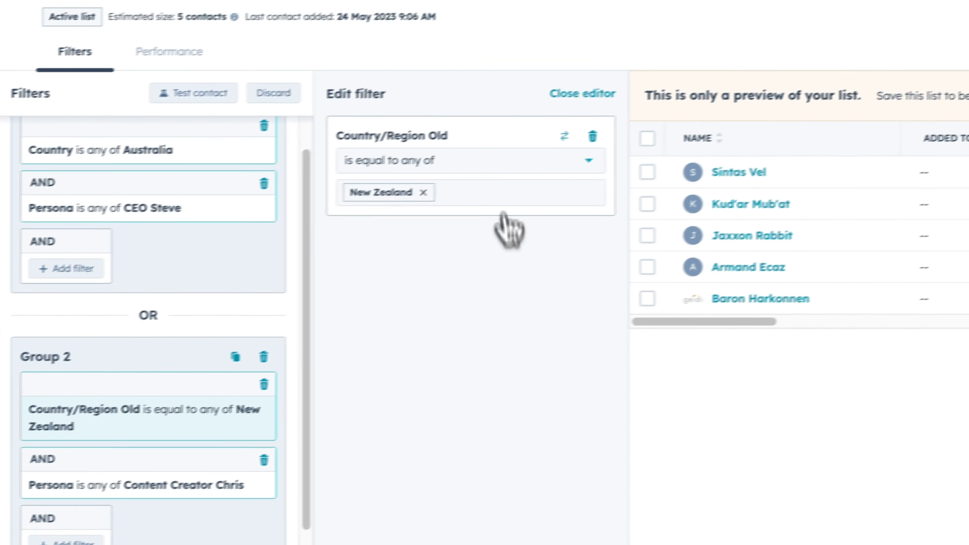
{"action": "left_click", "coordinate": [563, 149]}
{"action": "left_click", "coordinate": [528, 145]}
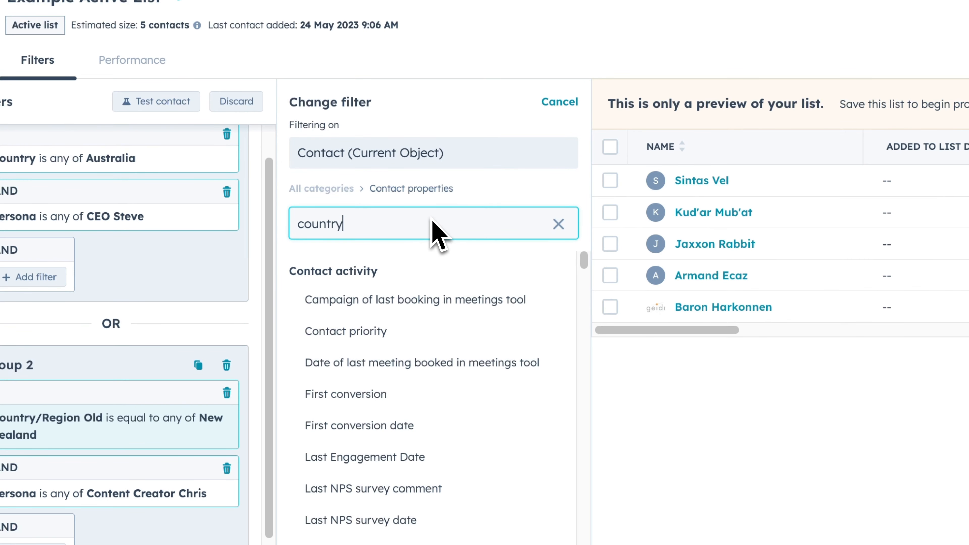
{"action": "left_click", "coordinate": [400, 444]}
Set the Group 2 Country filter to is any of New Zealand and save the changes to Example Active List
{"action": "left_click", "coordinate": [450, 179]}
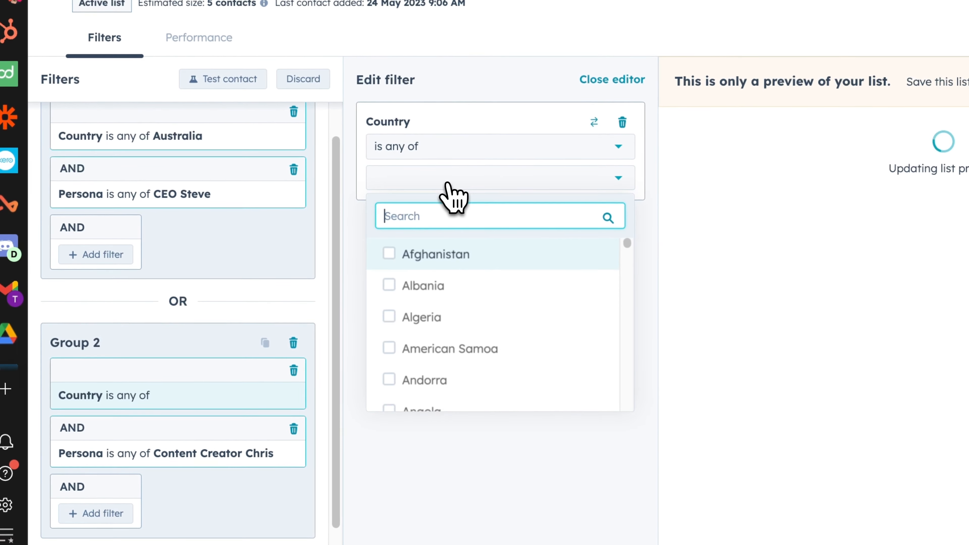
{"action": "type", "text": "new z"}
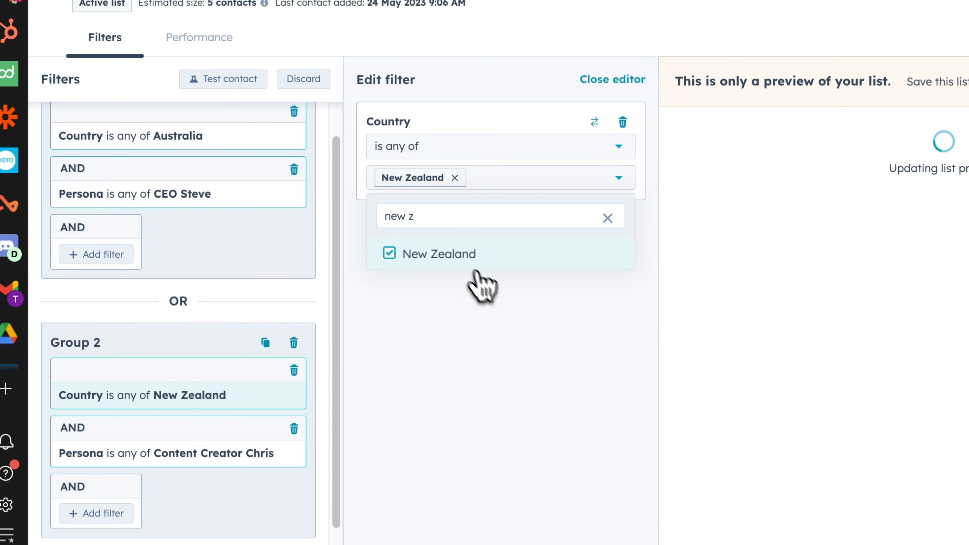
{"action": "left_click", "coordinate": [485, 319]}
{"action": "scroll", "coordinate": [245, 372], "scroll_direction": "up", "scroll_amount": 2}
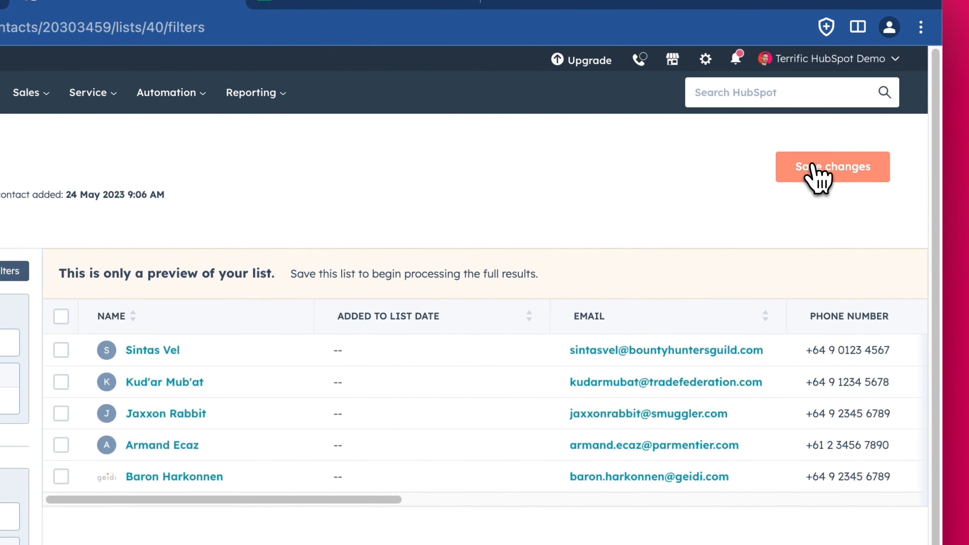
{"action": "left_click", "coordinate": [907, 111]}
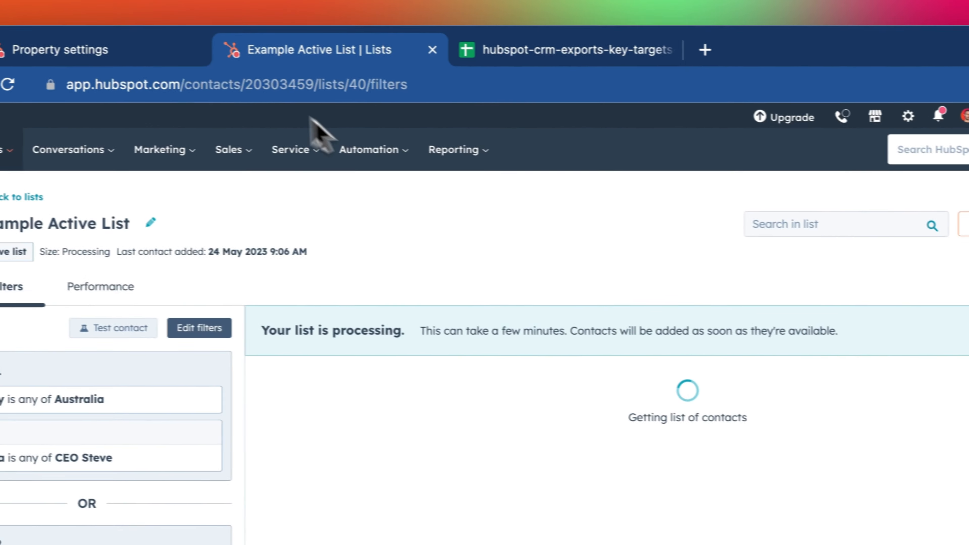
Return to the Country/Region Old usage details and open the workflow that copies Country Old to the Country dropdown in a separate tab
{"action": "left_click", "coordinate": [204, 67]}
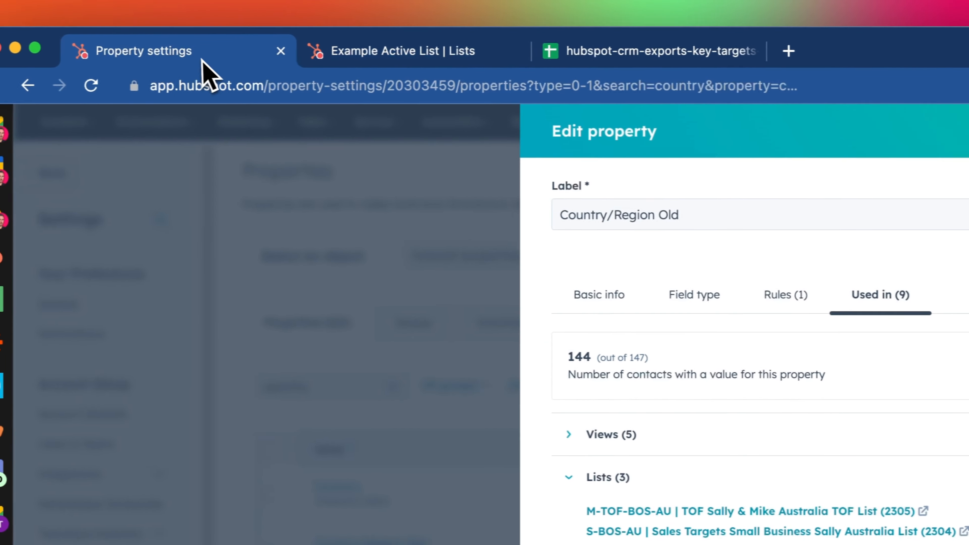
{"action": "left_click", "coordinate": [568, 442], "text": "super"}
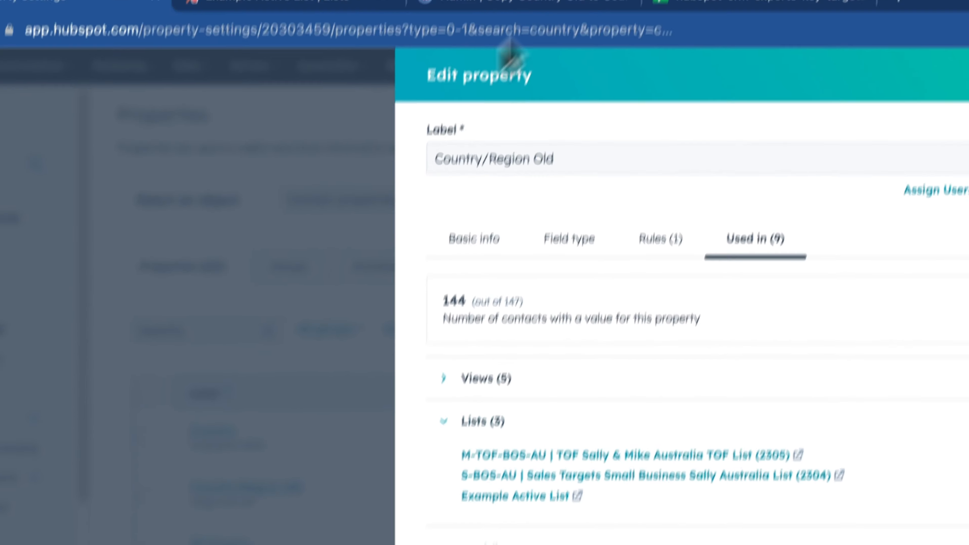
{"action": "left_click", "coordinate": [520, 47]}
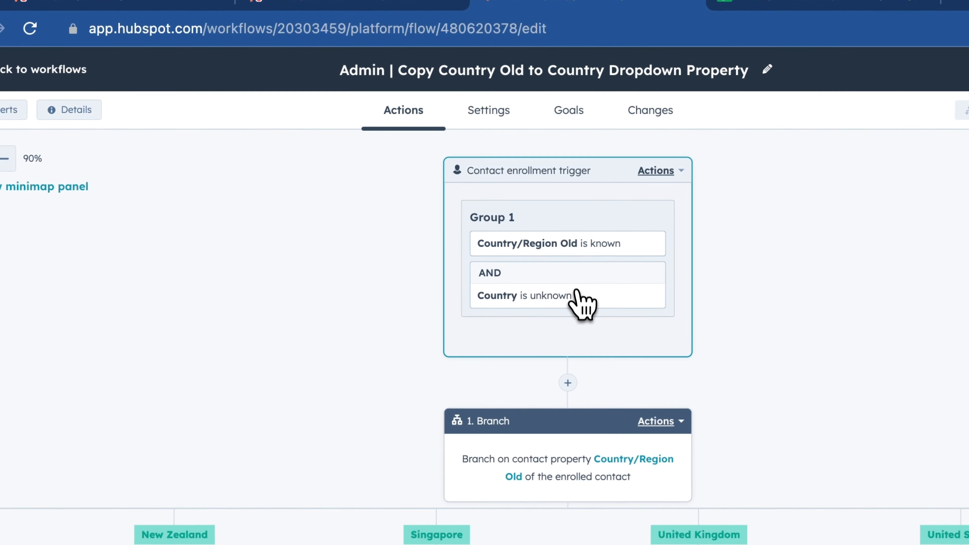
Delete the Country/Region Old is known filter from the workflow's enrollment trigger and save the trigger
{"action": "left_click", "coordinate": [560, 207]}
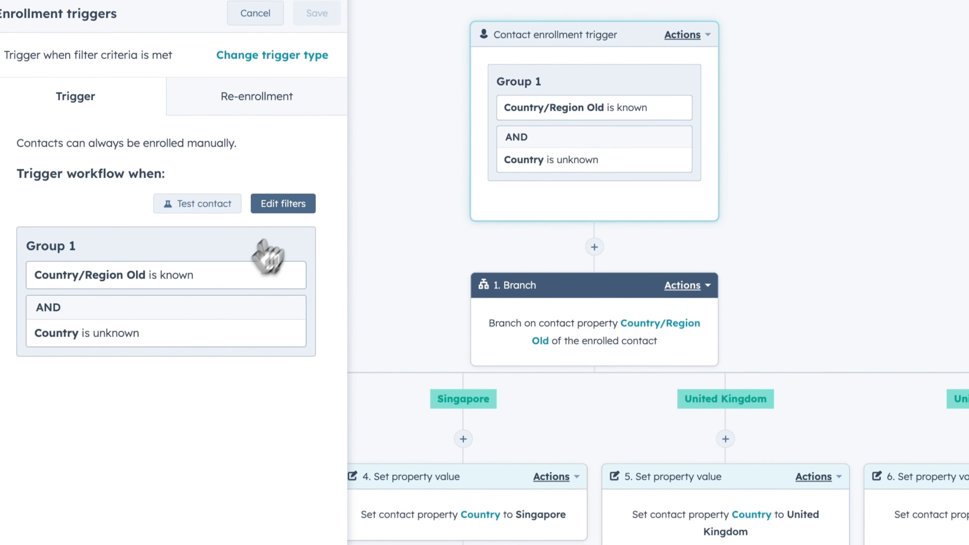
{"action": "left_click", "coordinate": [286, 203]}
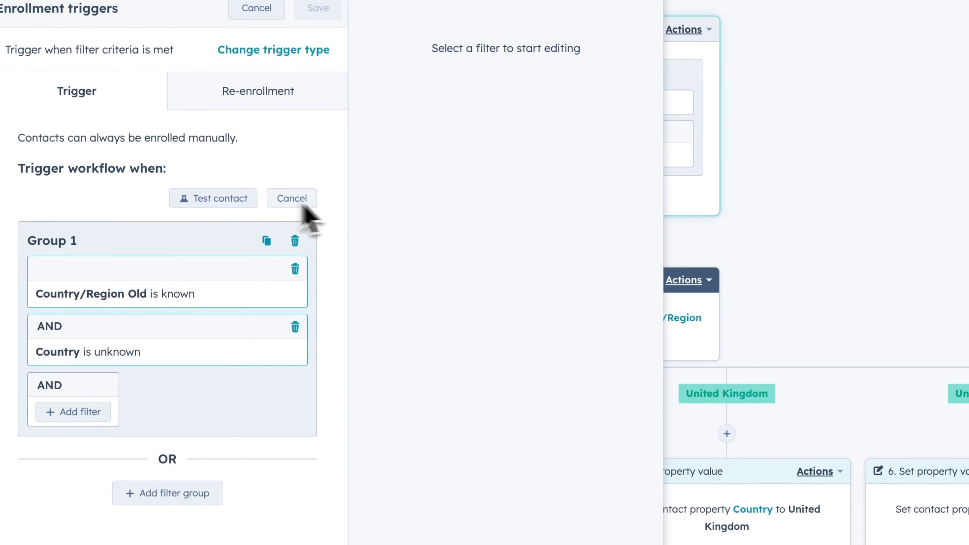
{"action": "left_click", "coordinate": [295, 269]}
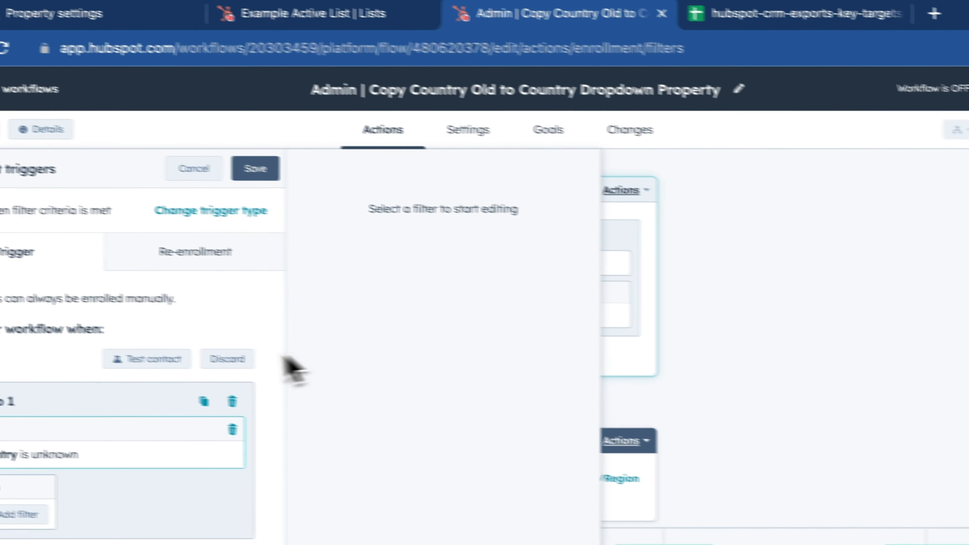
{"action": "left_click", "coordinate": [264, 174]}
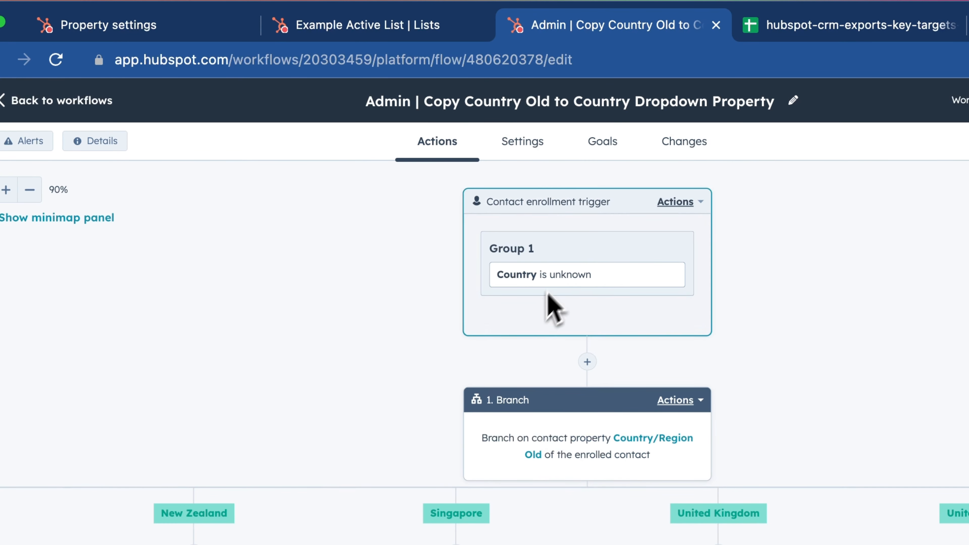
Close the workflow tab and check in the property settings where Country/Region Old is still used
{"action": "left_click", "coordinate": [715, 25]}
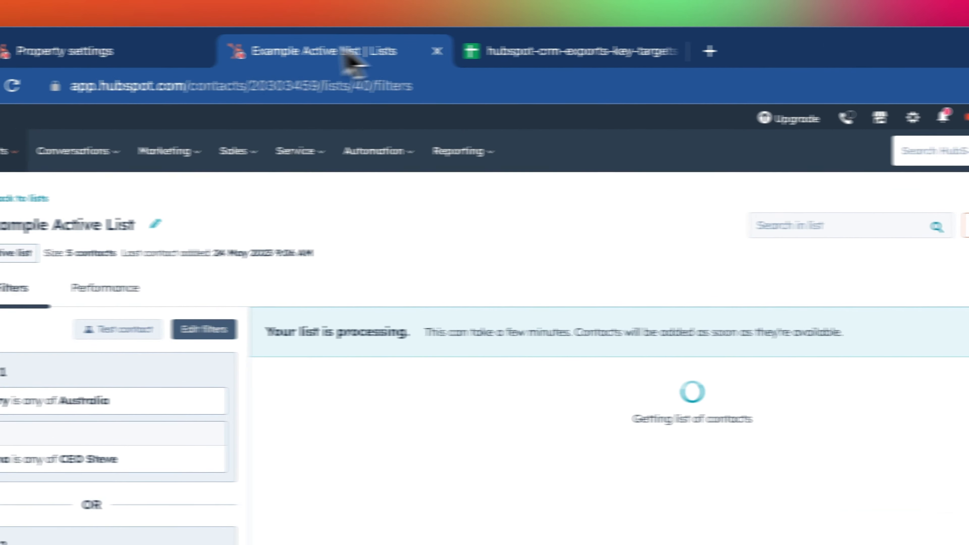
{"action": "left_click", "coordinate": [76, 50]}
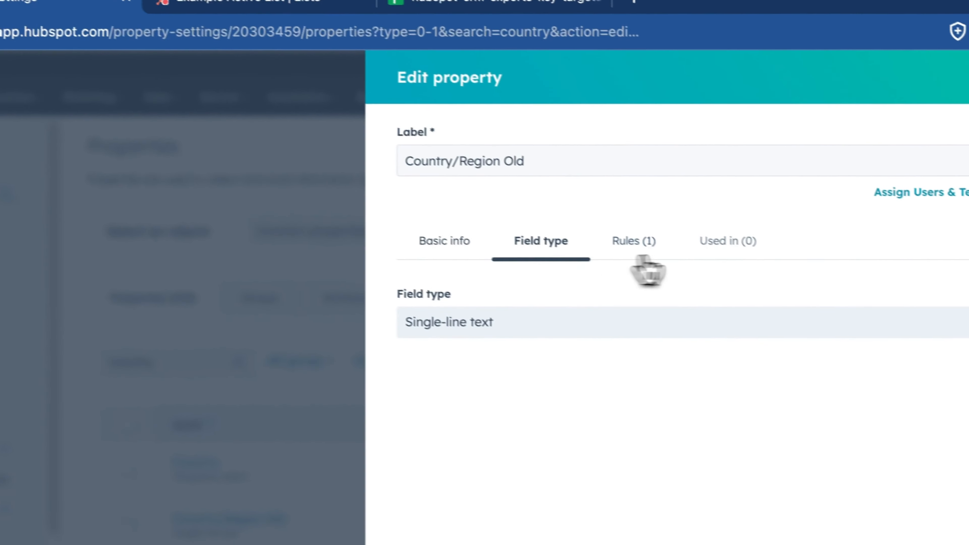
{"action": "left_click", "coordinate": [735, 261]}
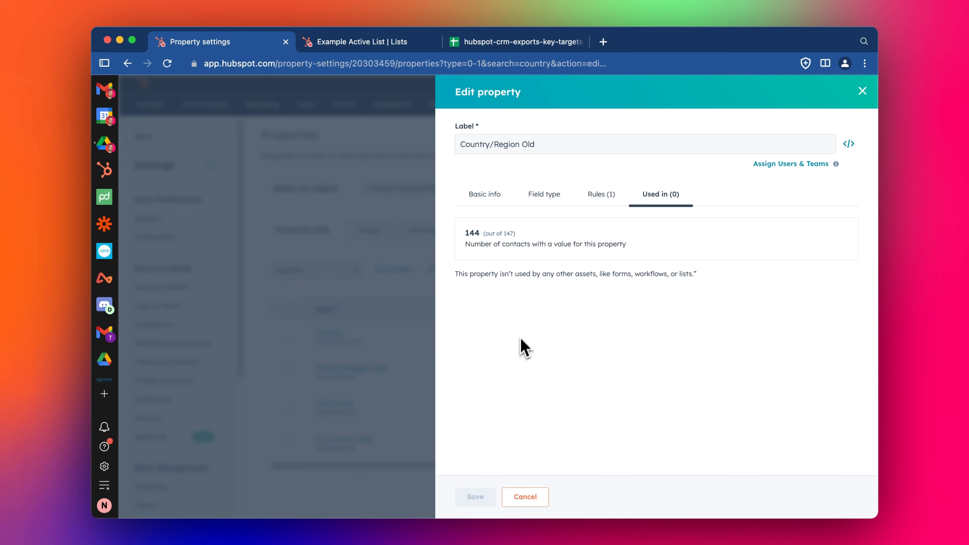
Close the property details without changes and archive the Country/Region Old contact property
{"action": "left_click", "coordinate": [532, 496]}
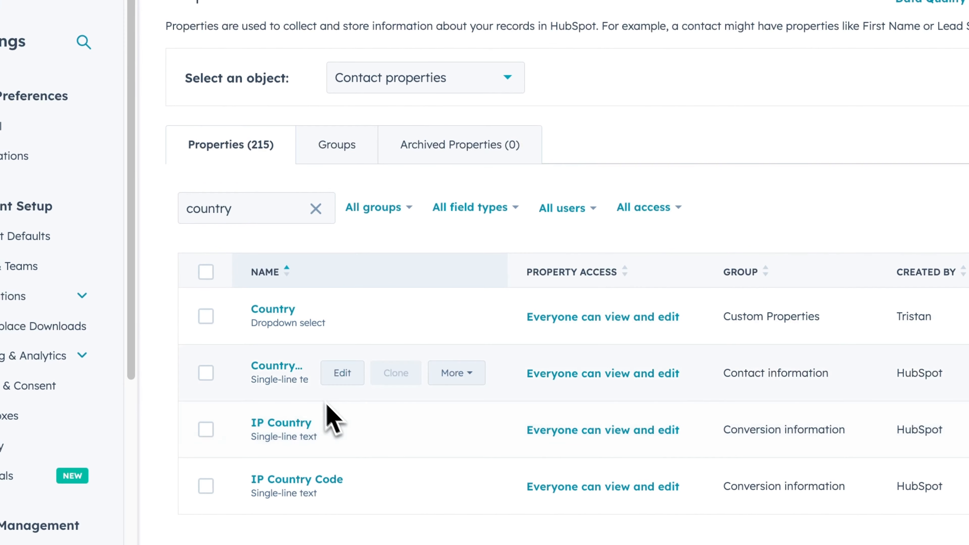
{"action": "left_click", "coordinate": [456, 372]}
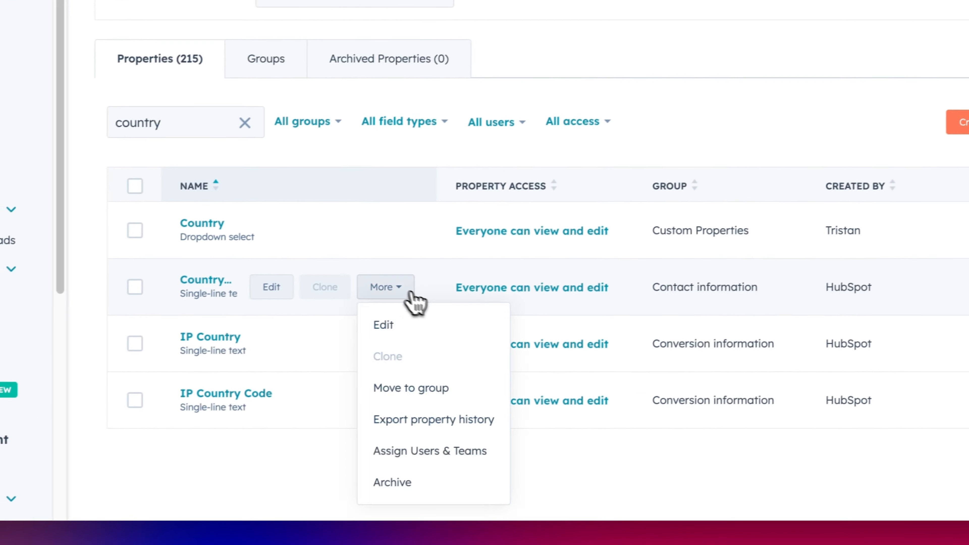
{"action": "left_click", "coordinate": [413, 488]}
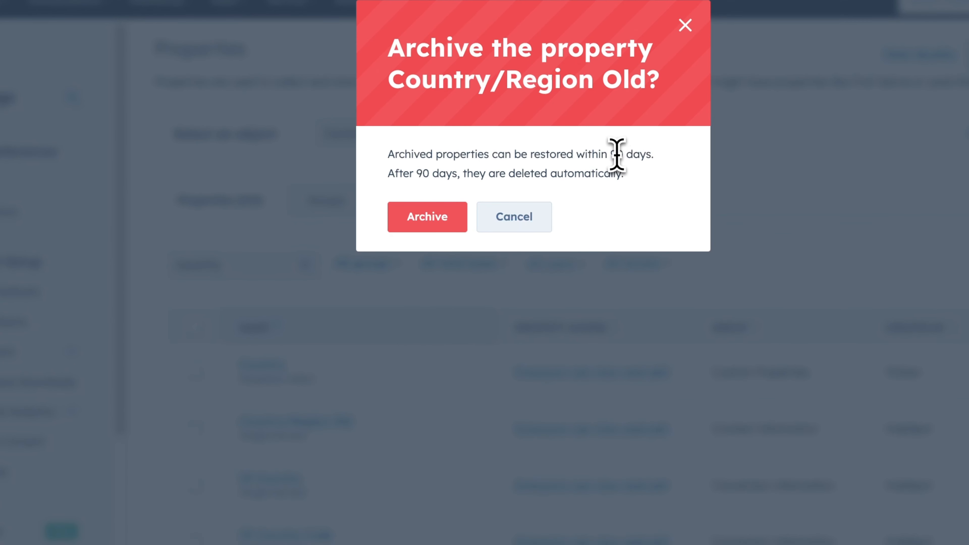
{"action": "left_click_drag", "start_coordinate": [610, 155], "coordinate": [653, 153]}
{"action": "left_click", "coordinate": [642, 153]}
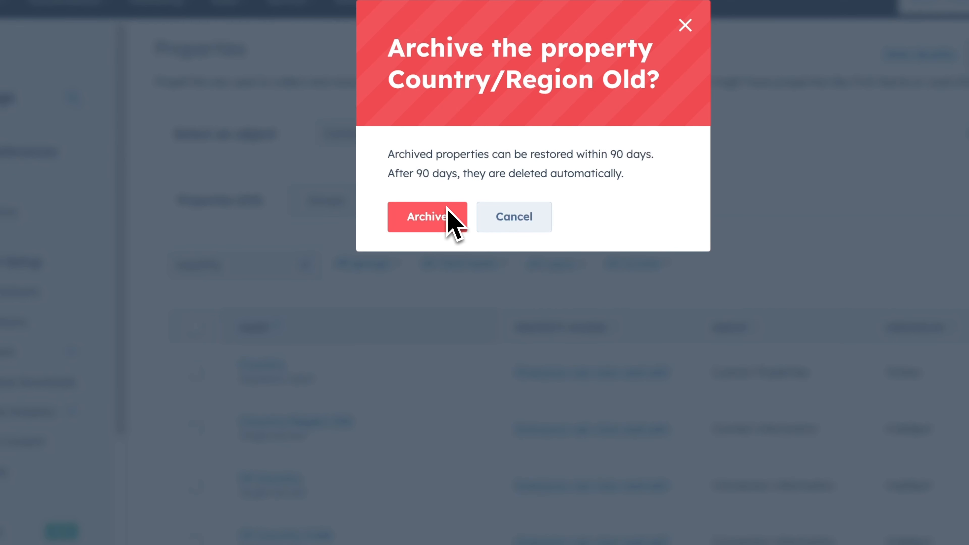
{"action": "left_click", "coordinate": [423, 216]}
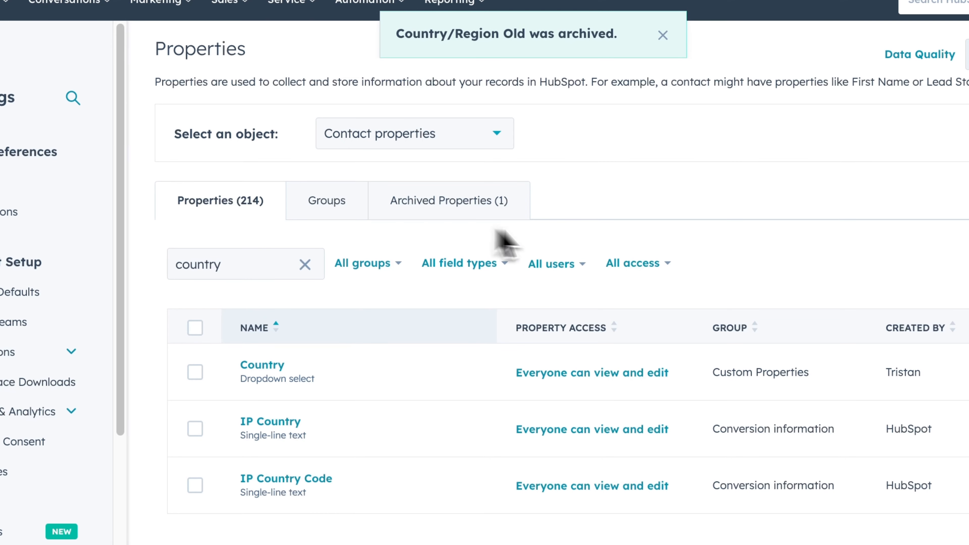
Check the archived contact properties for Country/Region Old and return to the active properties list
{"action": "left_click", "coordinate": [635, 264]}
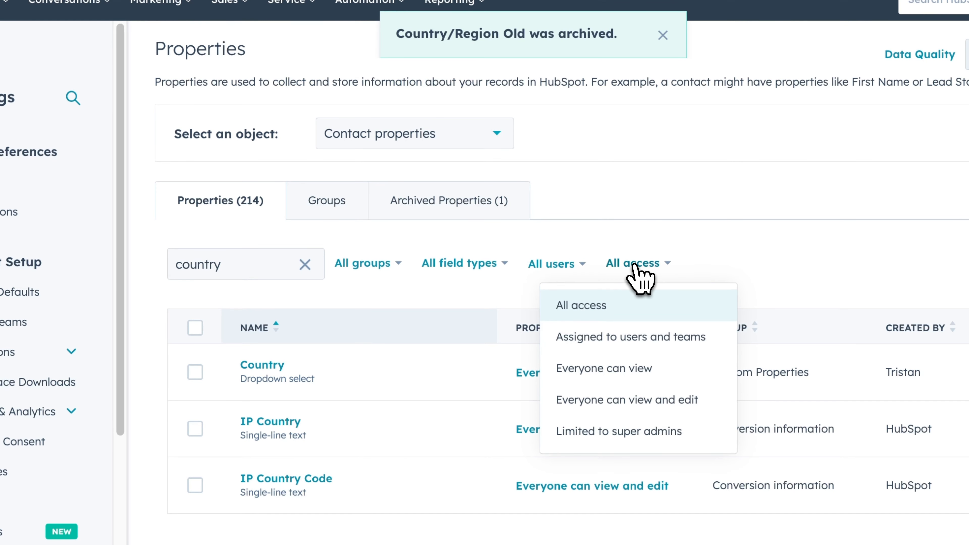
{"action": "left_click", "coordinate": [636, 265]}
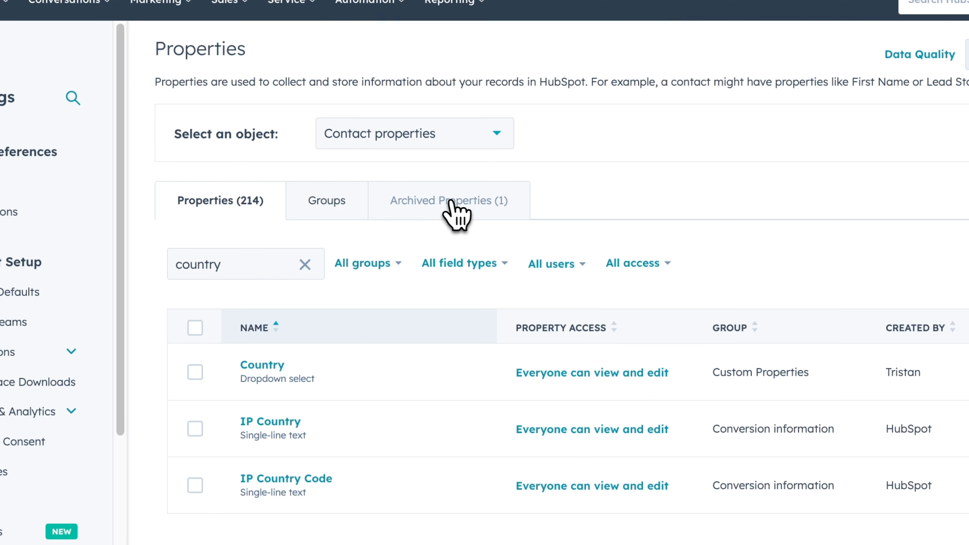
{"action": "left_click", "coordinate": [454, 207]}
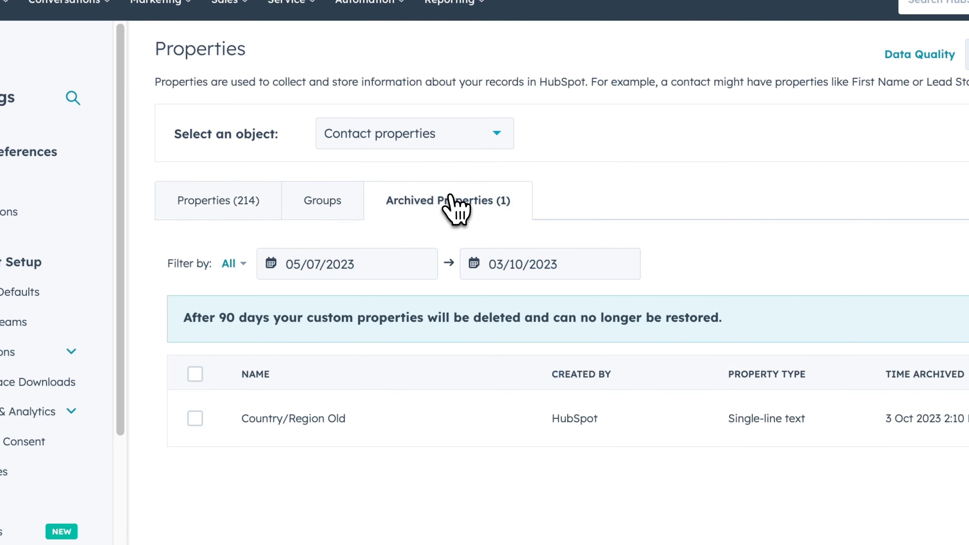
{"action": "left_click", "coordinate": [194, 416]}
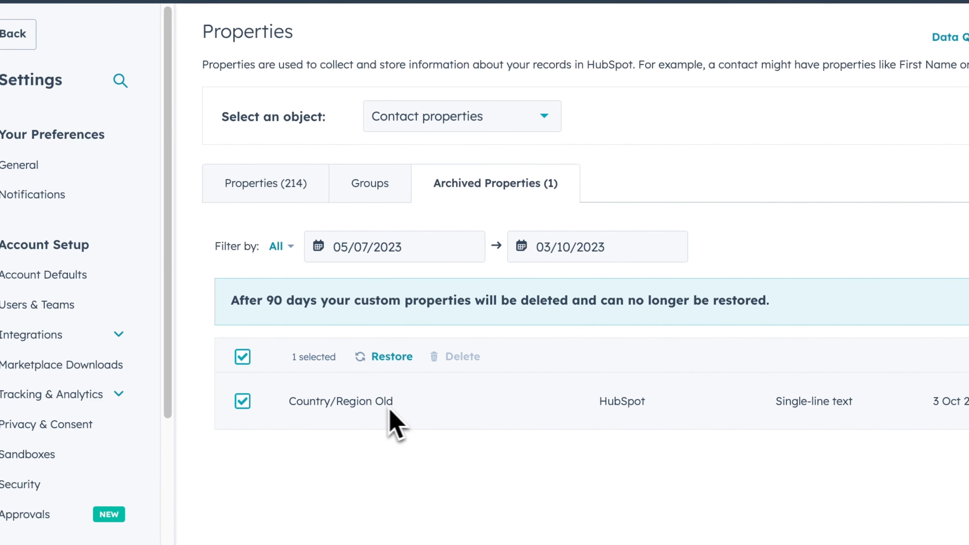
{"action": "left_click", "coordinate": [241, 401]}
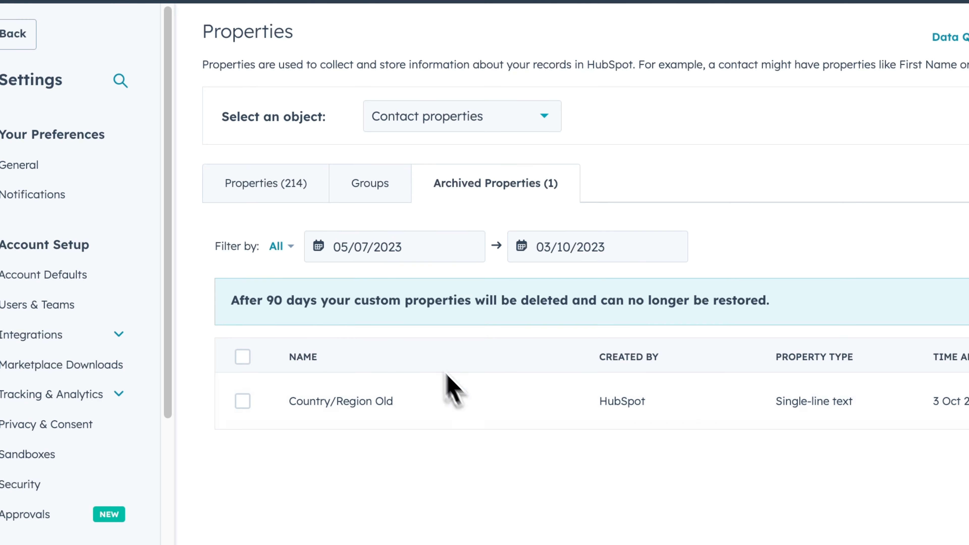
{"action": "left_click", "coordinate": [255, 191]}
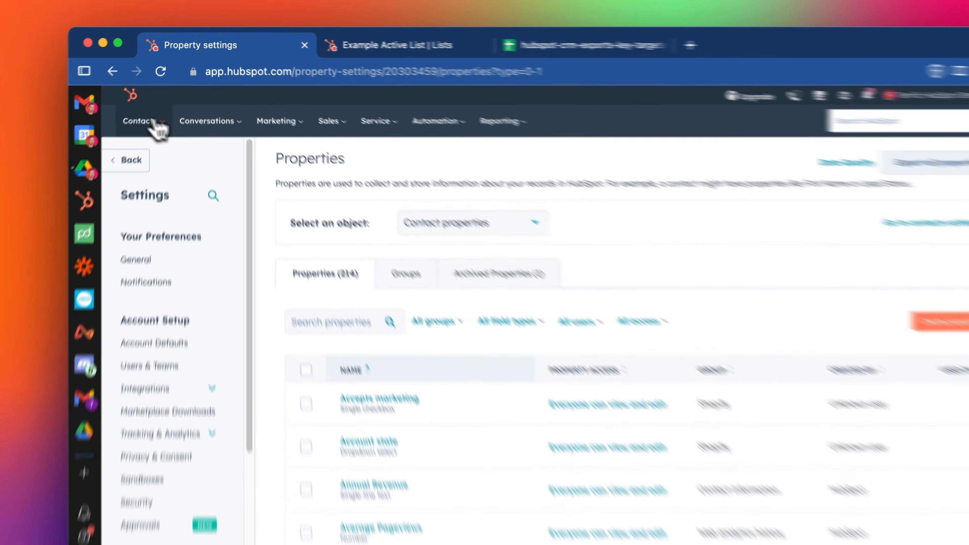
Go to the All contacts view, search the advanced filter properties for "countr" and open the Country filter
{"action": "left_click", "coordinate": [150, 104]}
{"action": "left_click", "coordinate": [156, 136]}
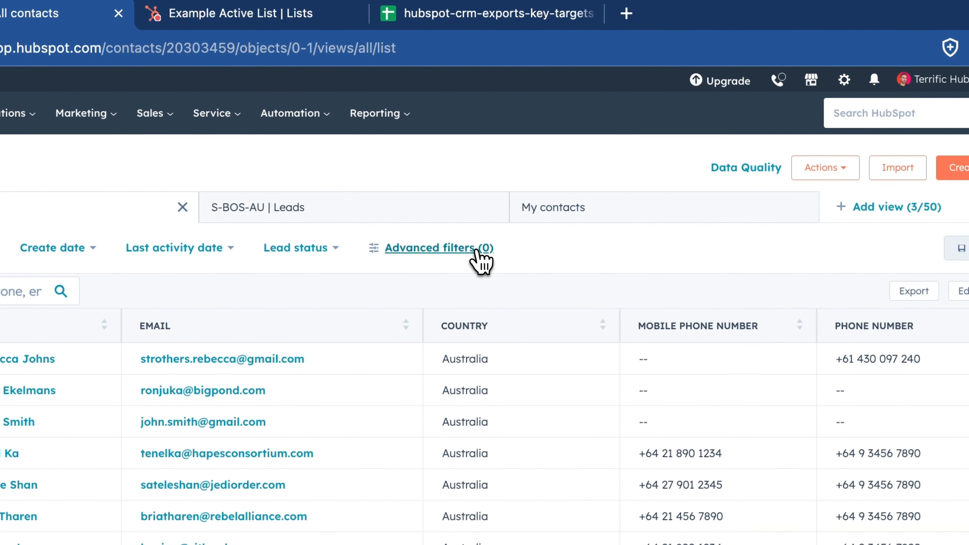
{"action": "left_click", "coordinate": [698, 286]}
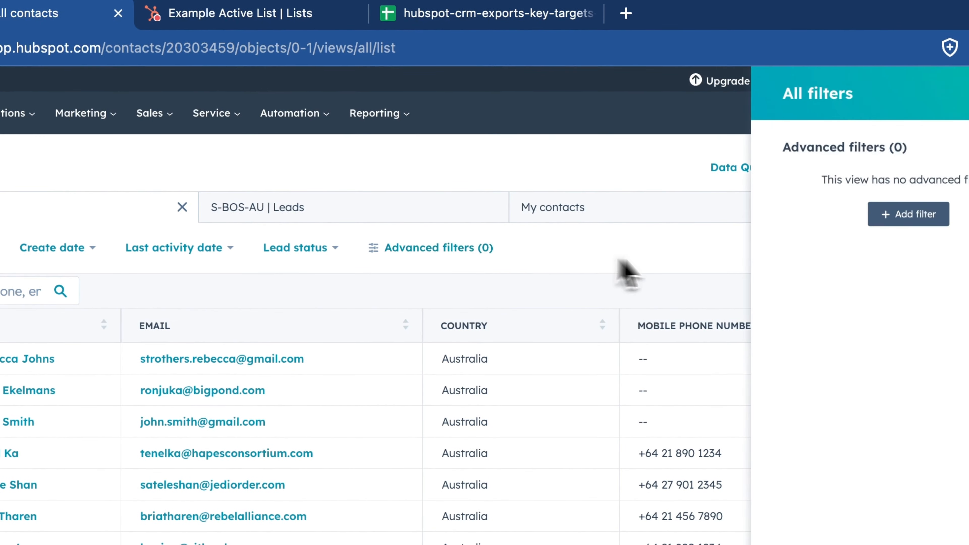
{"action": "left_click", "coordinate": [909, 213]}
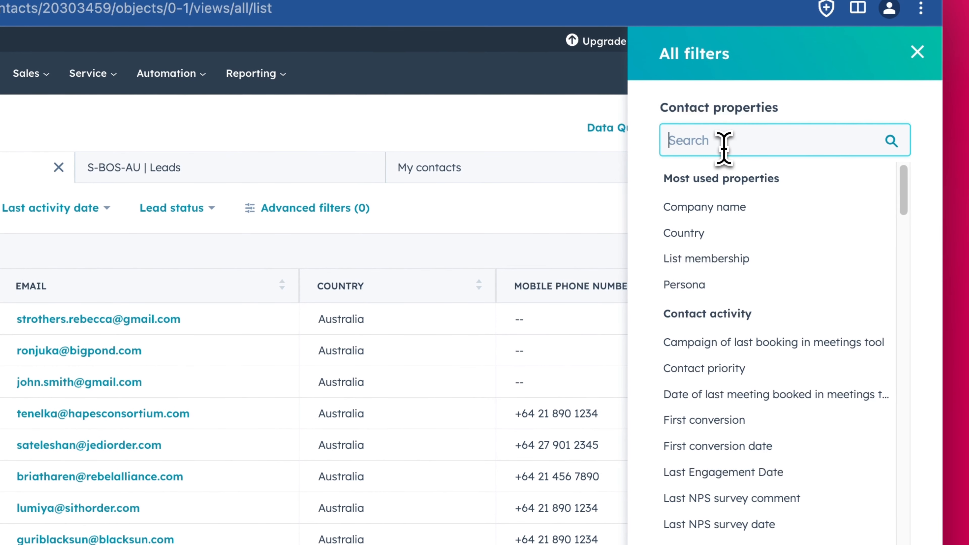
{"action": "type", "text": "countr"}
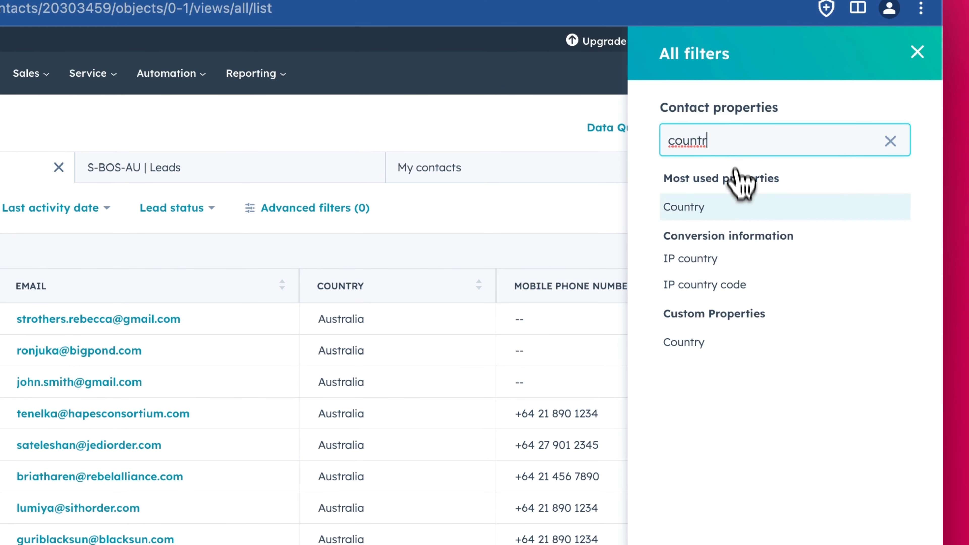
{"action": "left_click", "coordinate": [711, 207]}
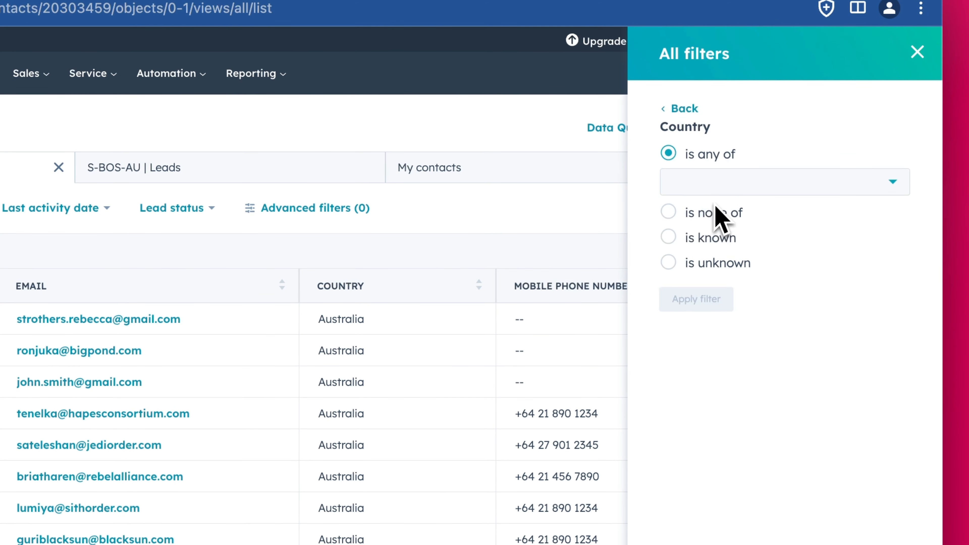
Look through the selectable countries of the Country filter and close the filters without applying one
{"action": "left_click", "coordinate": [717, 183]}
{"action": "scroll", "coordinate": [714, 363], "scroll_direction": "down", "scroll_amount": 5}
{"action": "scroll", "coordinate": [714, 378], "scroll_direction": "up", "scroll_amount": 5}
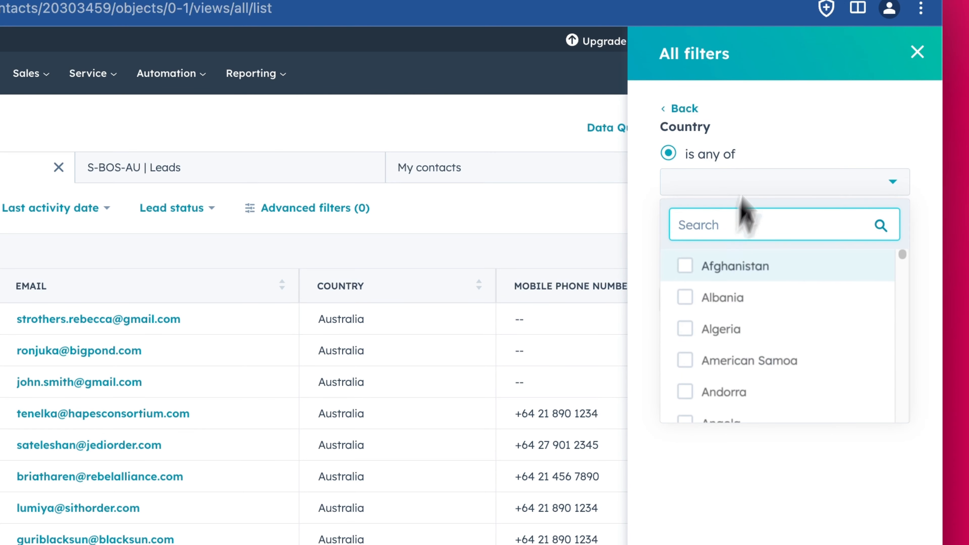
{"action": "left_click", "coordinate": [769, 143]}
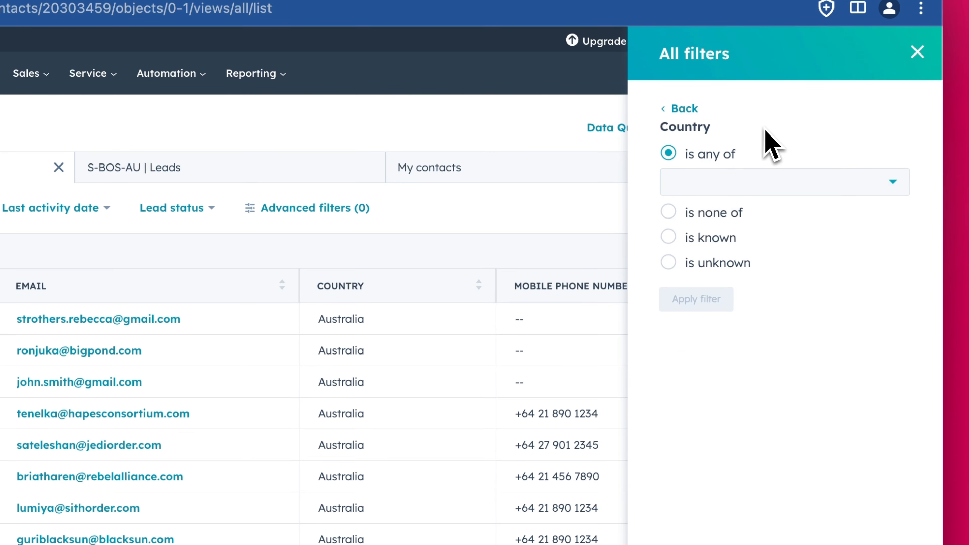
{"action": "left_click", "coordinate": [685, 109]}
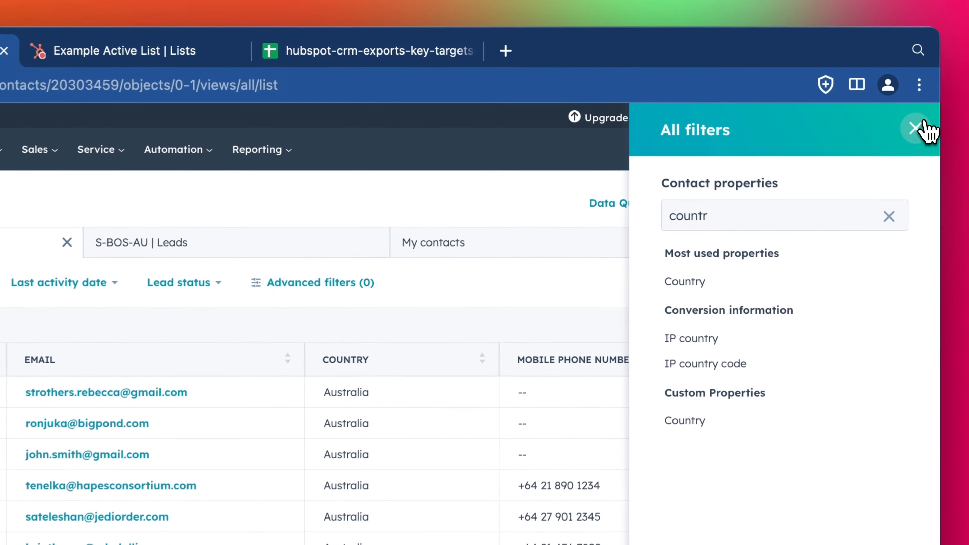
{"action": "left_click", "coordinate": [866, 91]}
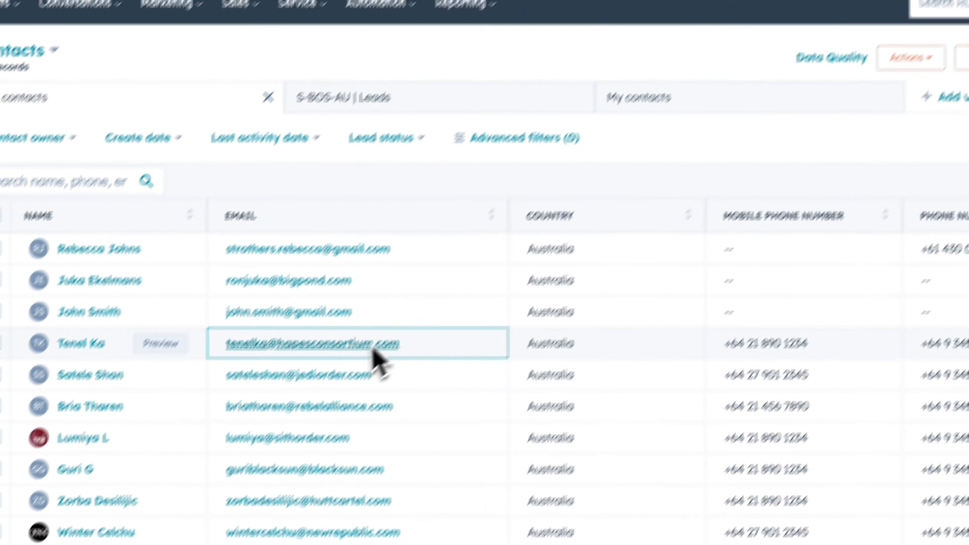